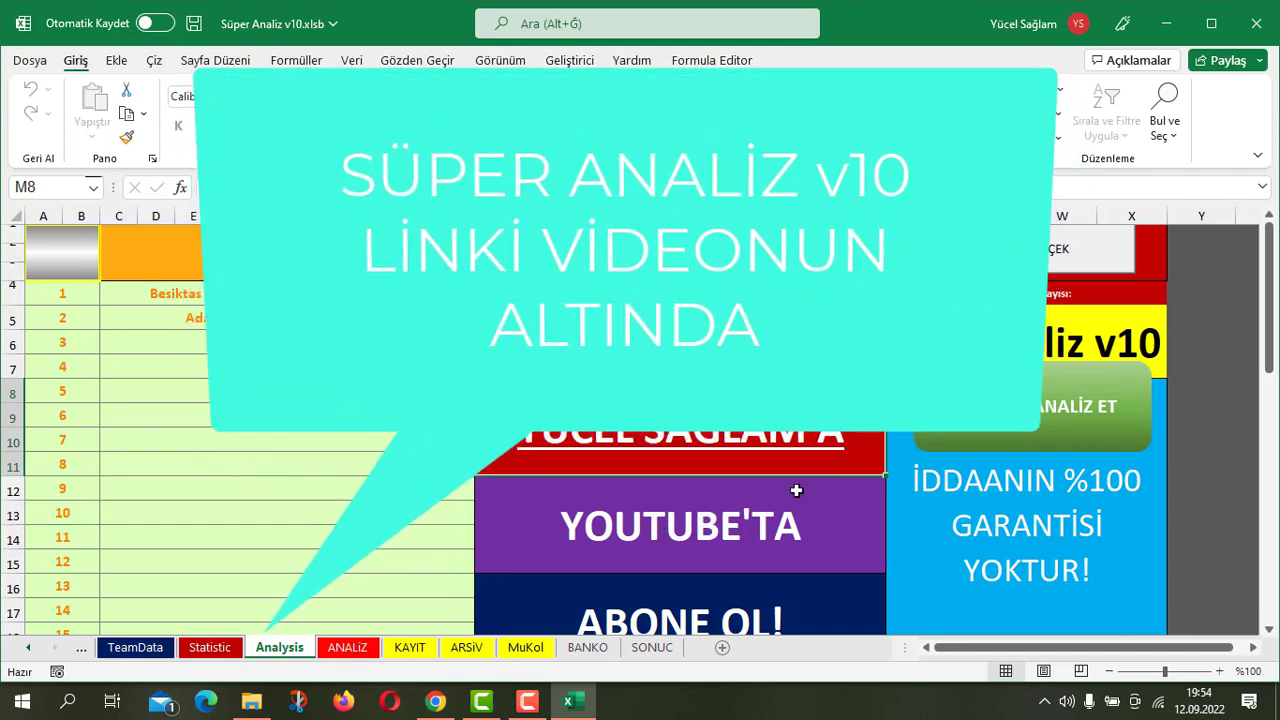
Switch to the YouTube channel's VİDEOLAR page in Chrome and scroll through the uploaded videos
click(740, 555)
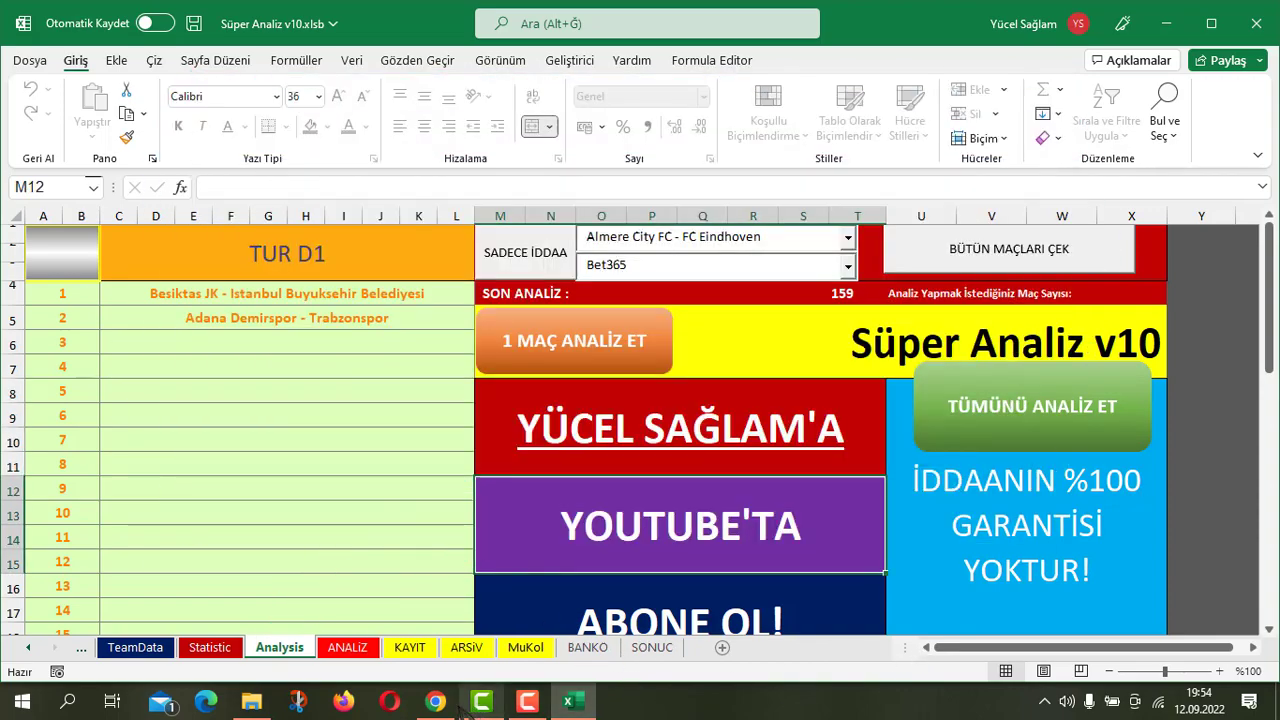
click(435, 701)
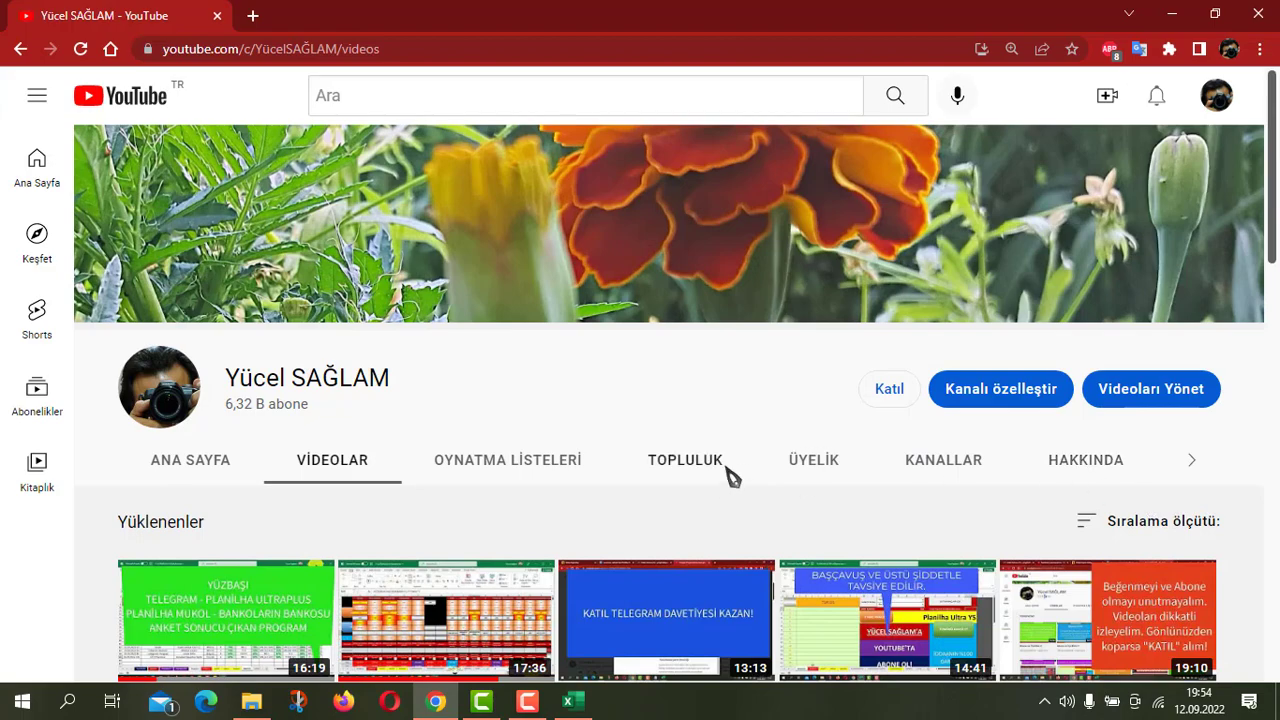
scroll(728, 475, down, 2)
scroll(720, 470, down, 3)
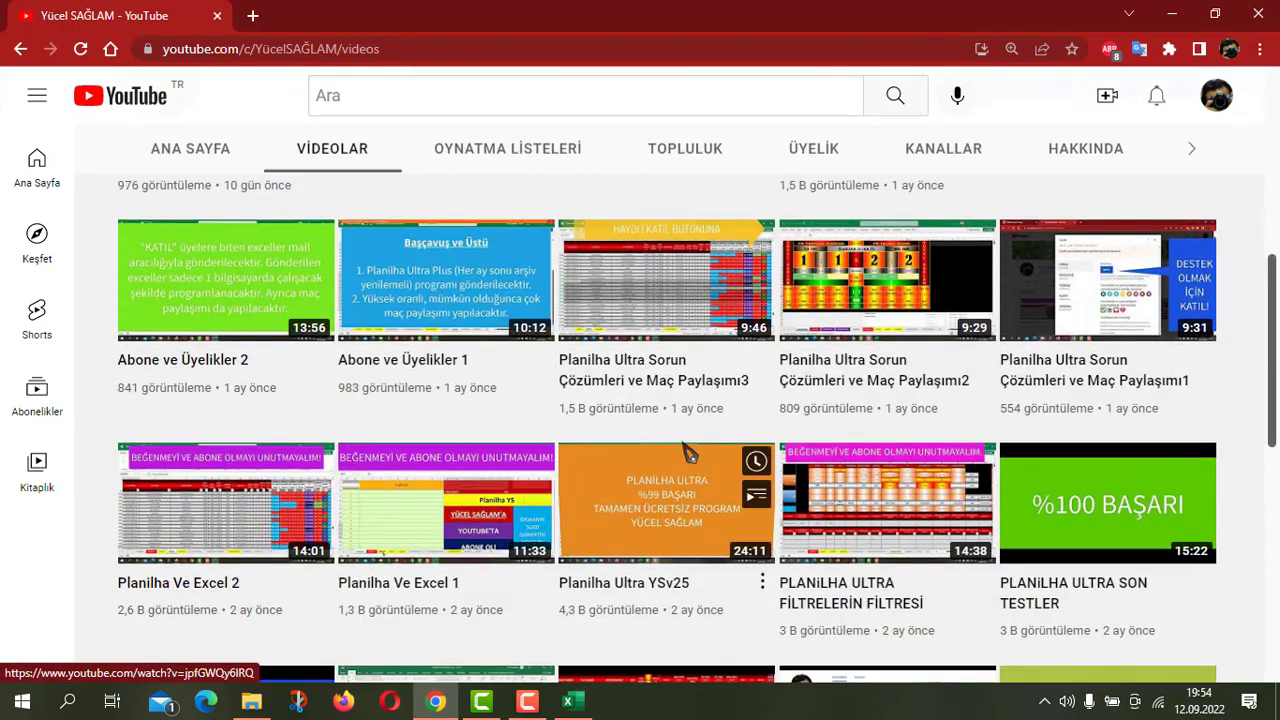
scroll(688, 453, down, 2)
scroll(688, 453, up, 6)
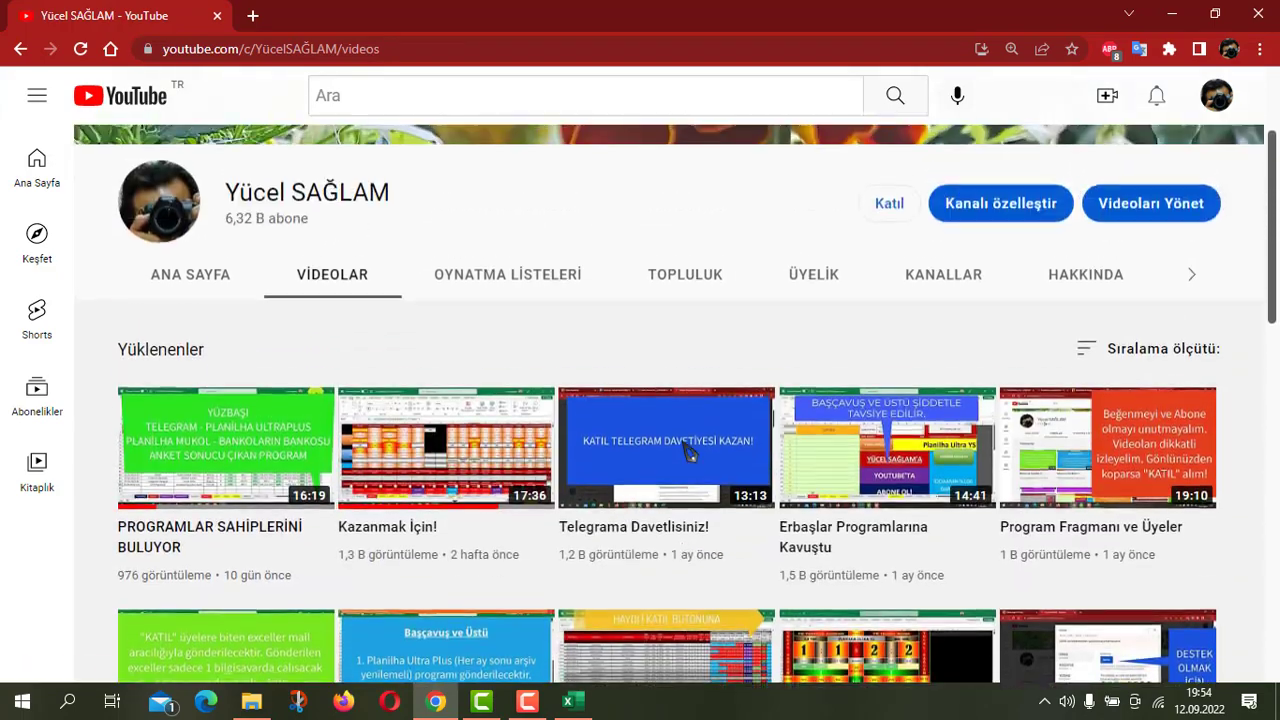
scroll(688, 453, up, 1)
scroll(688, 453, up, 1)
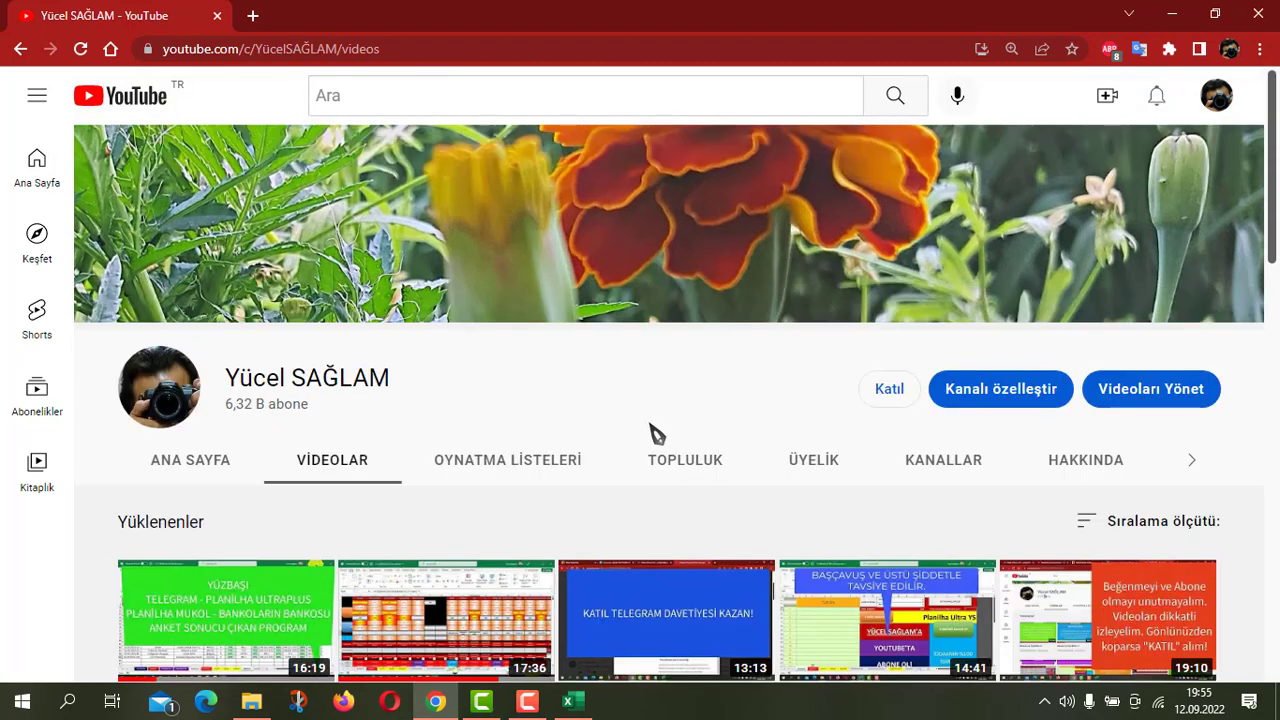
scroll(651, 434, down, 1)
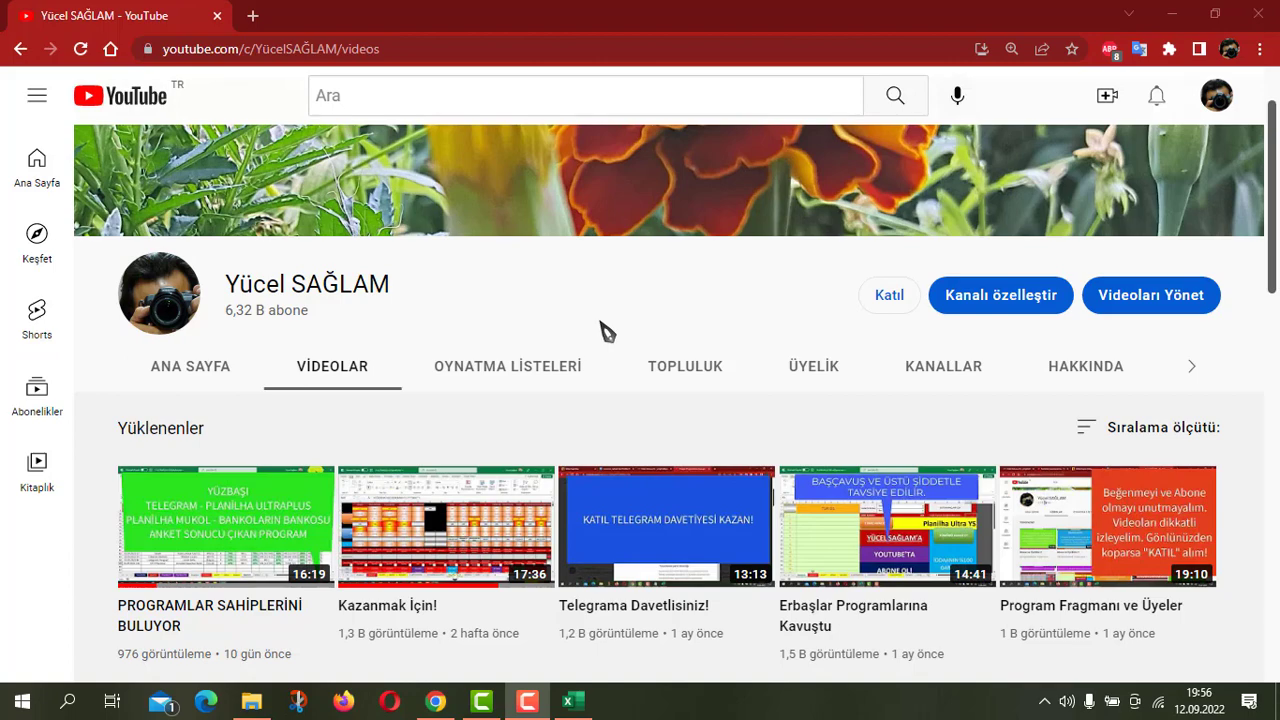
mouse_move(572, 701)
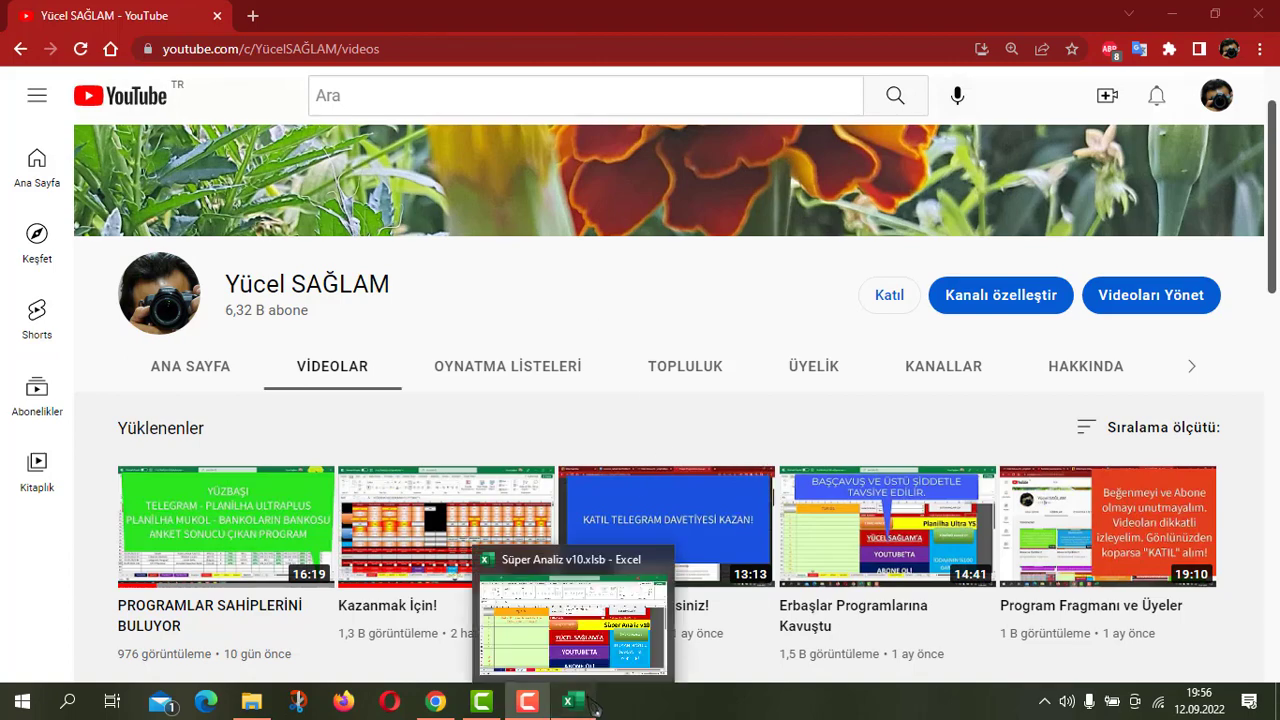
Restore Süper Analiz v10.xlsb and select the red banner cell above YOUTUBE'TA
click(585, 705)
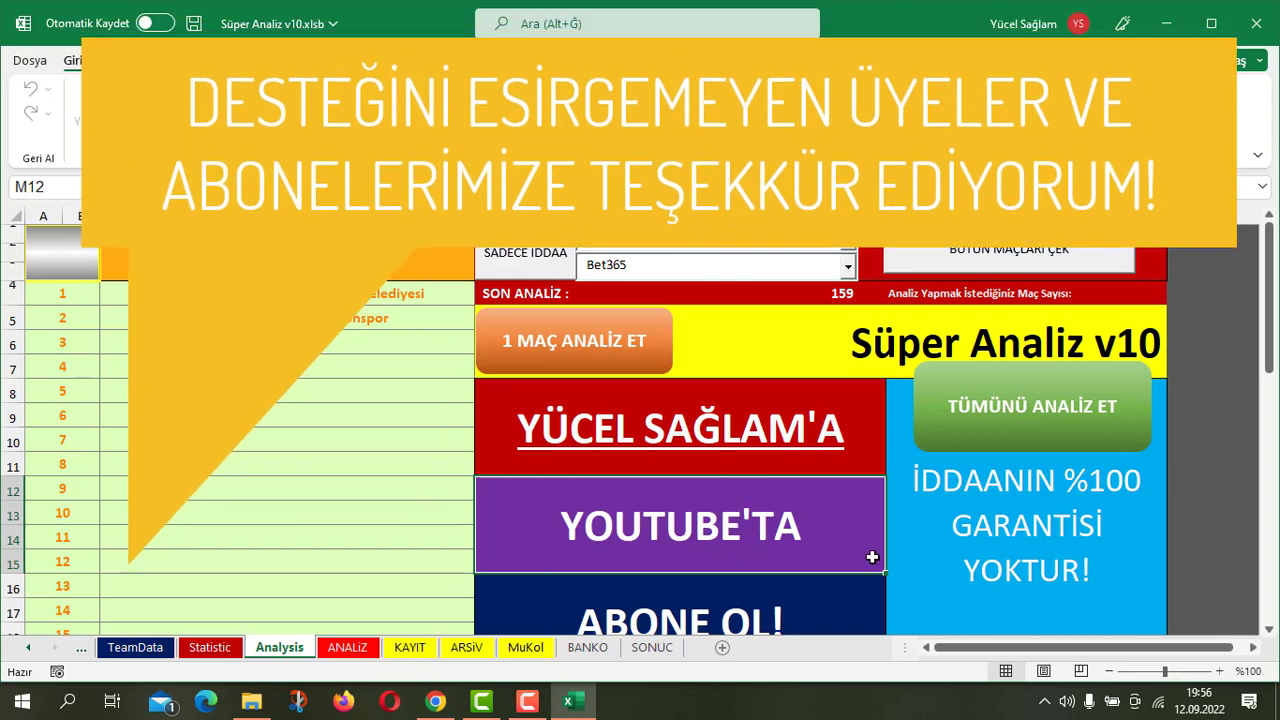
click(707, 433)
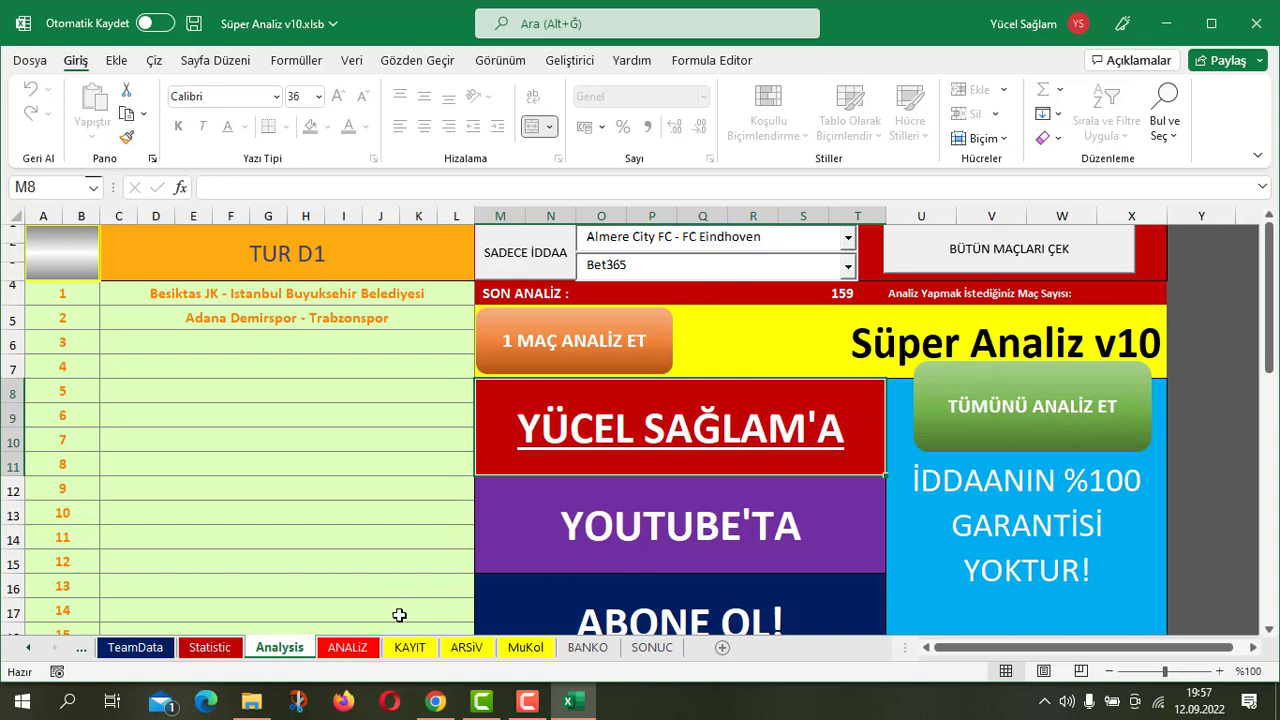
Open the KAYIT sheet and scroll through the 12.09.2022 match rows
click(410, 648)
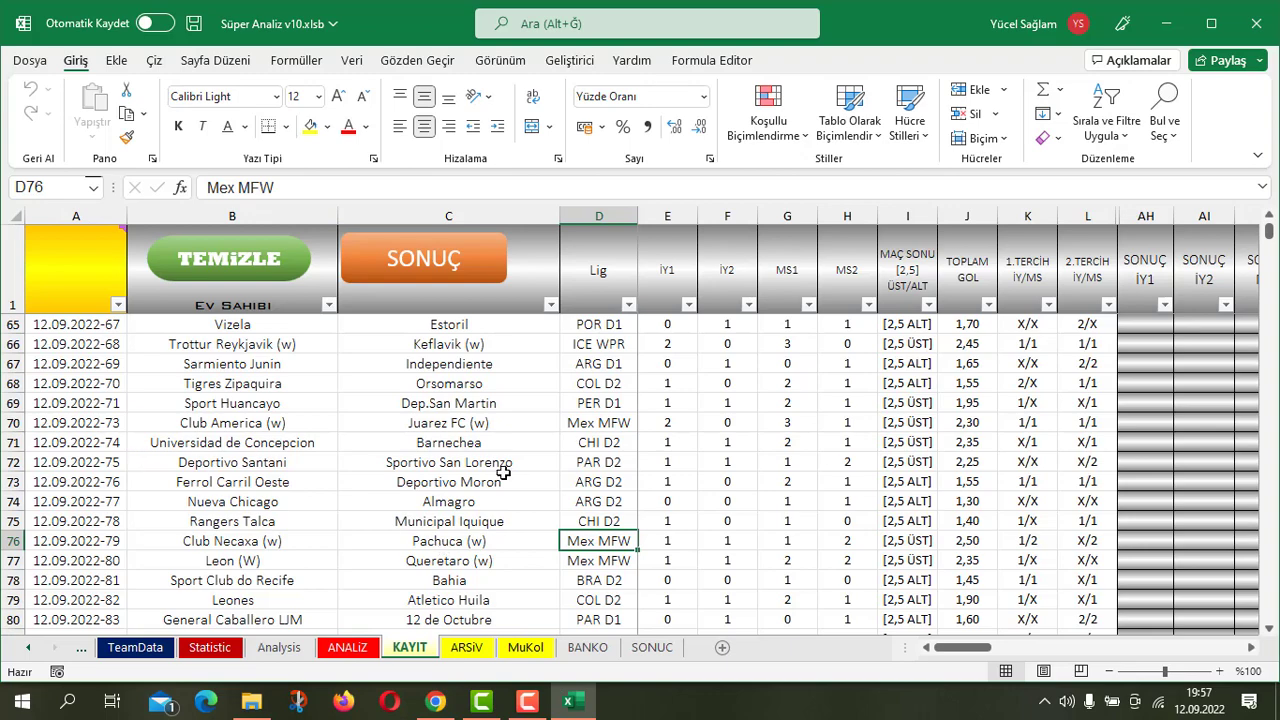
scroll(511, 473, down, 1)
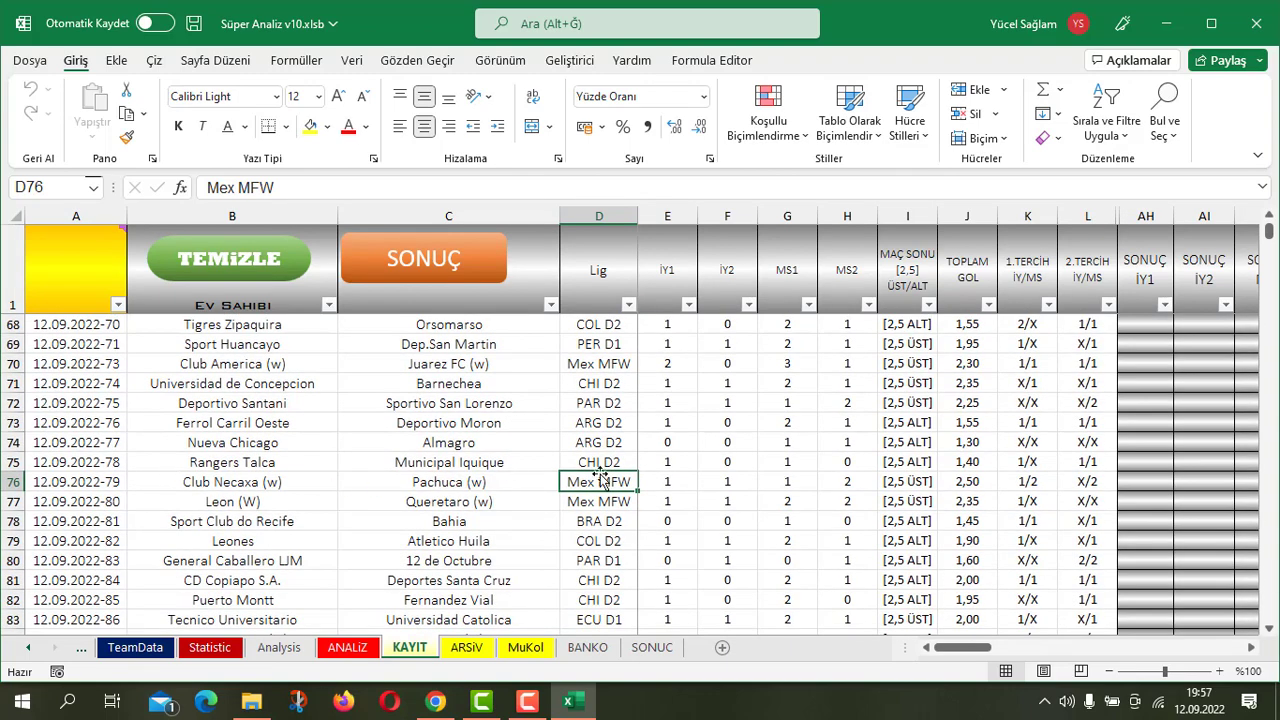
scroll(601, 478, down, 2)
scroll(601, 478, up, 3)
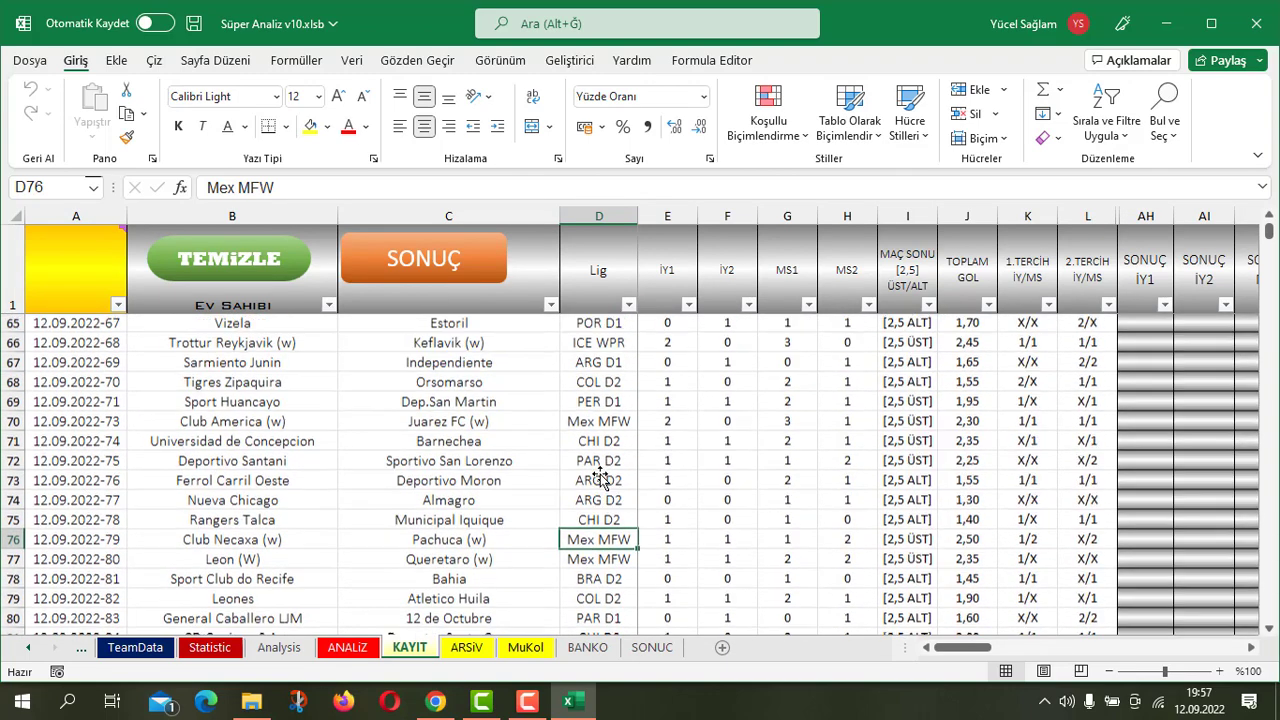
scroll(601, 478, up, 1)
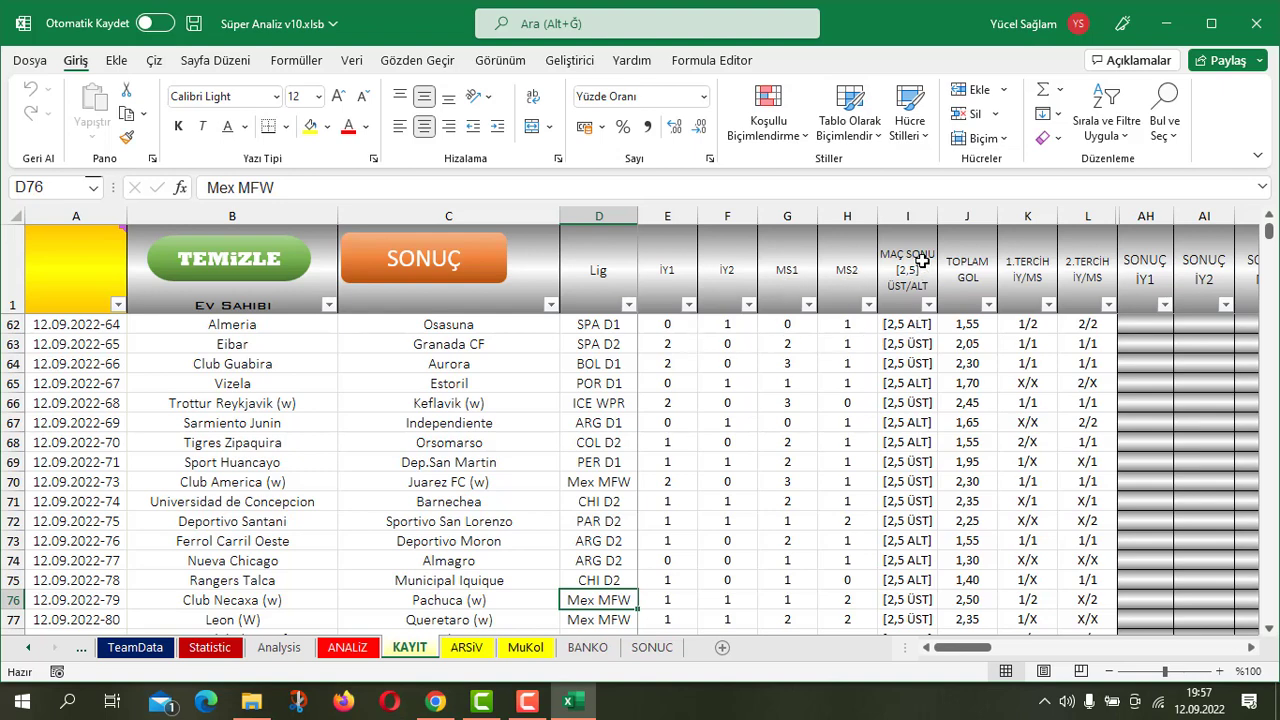
Inspect the total-goal values for Almeria, Eibar, Sarmiento Junin and Club Guabira (2,30)
click(921, 323)
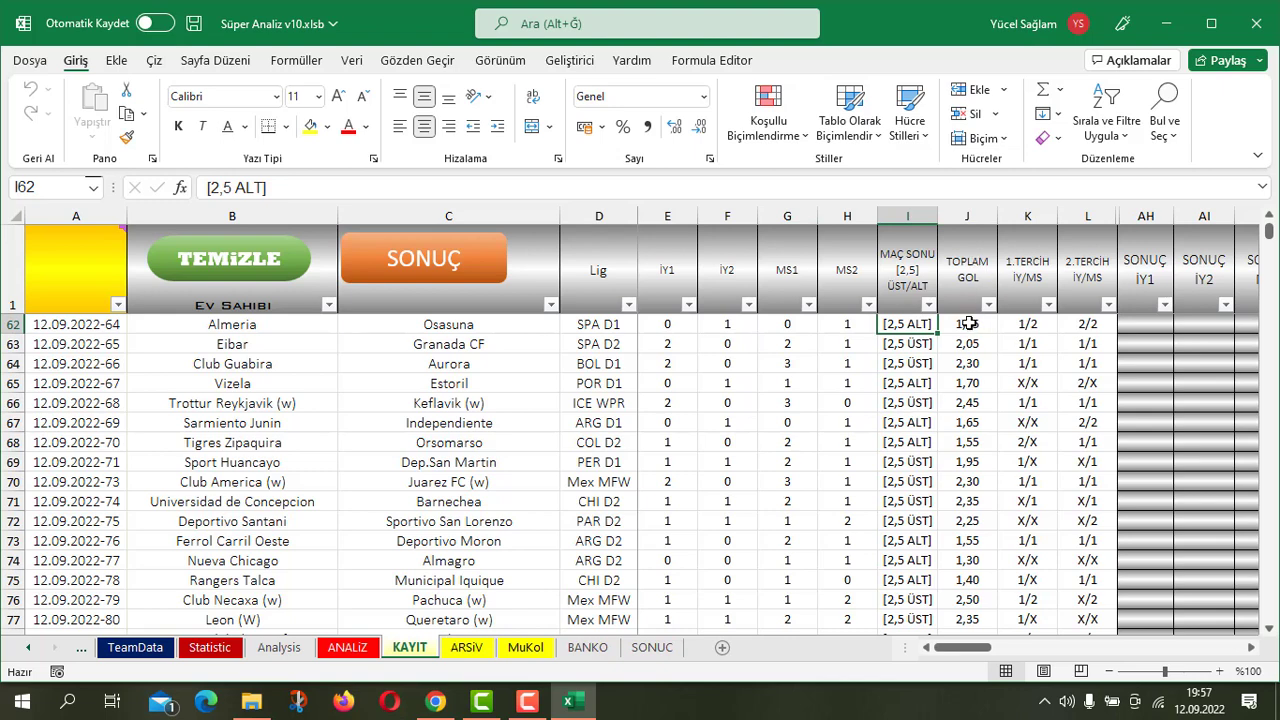
click(969, 323)
click(967, 343)
click(967, 422)
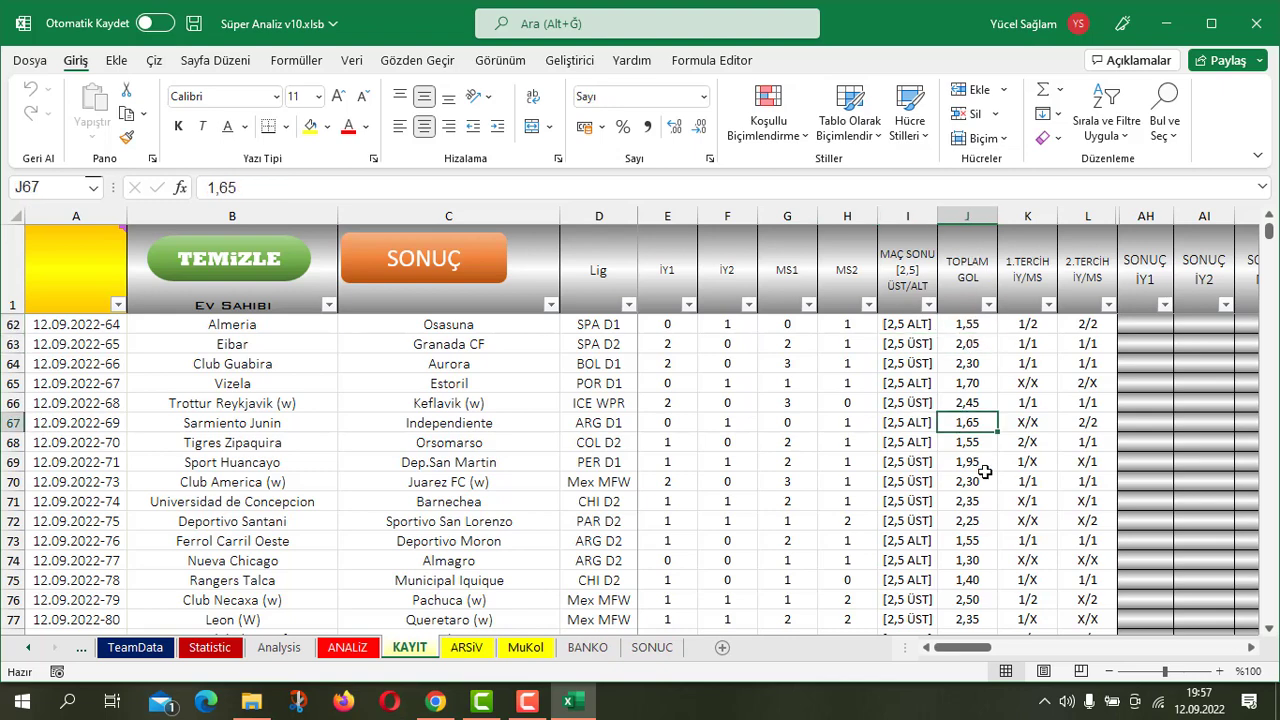
click(967, 363)
click(966, 324)
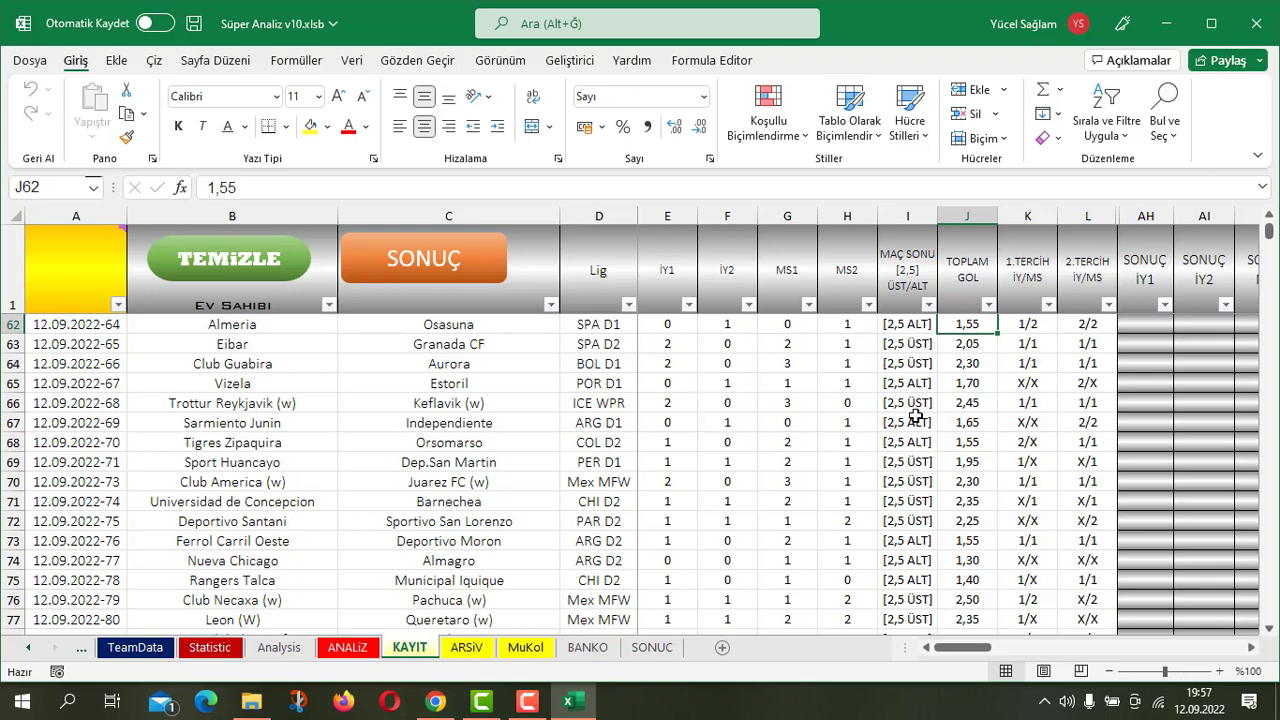
scroll(916, 416, down, 2)
scroll(916, 416, down, 3)
scroll(916, 416, up, 3)
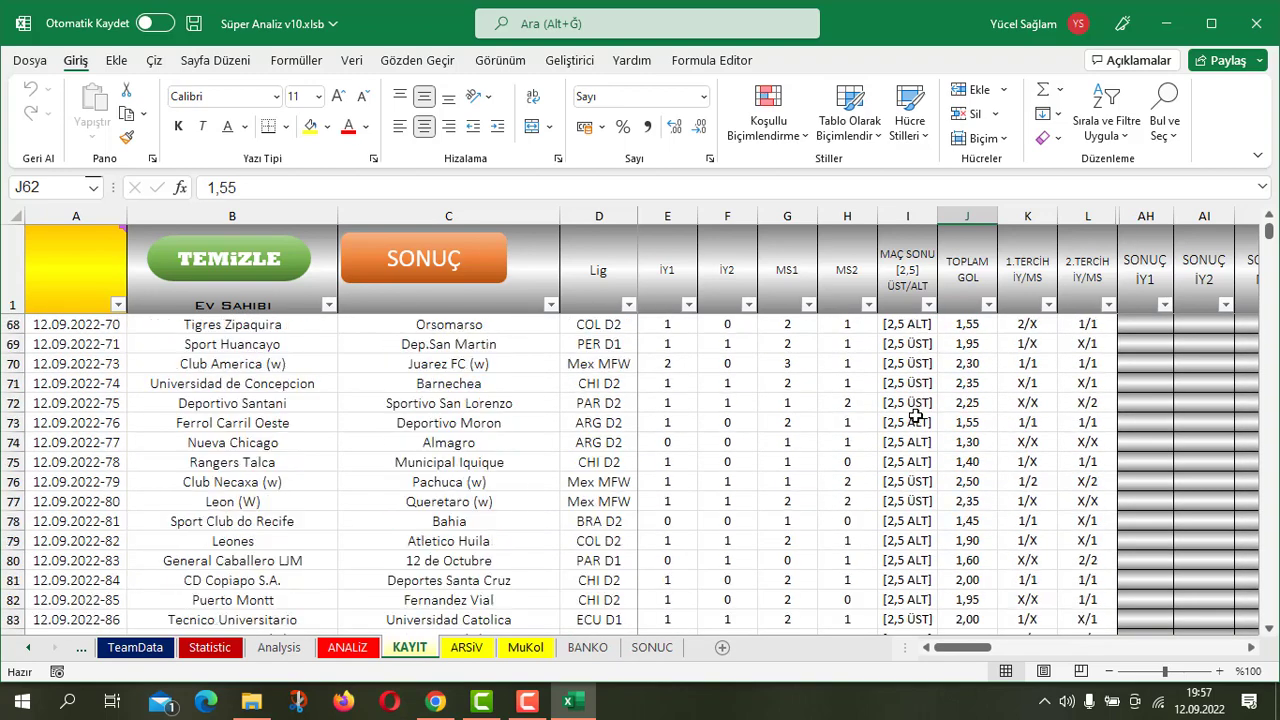
scroll(916, 416, up, 3)
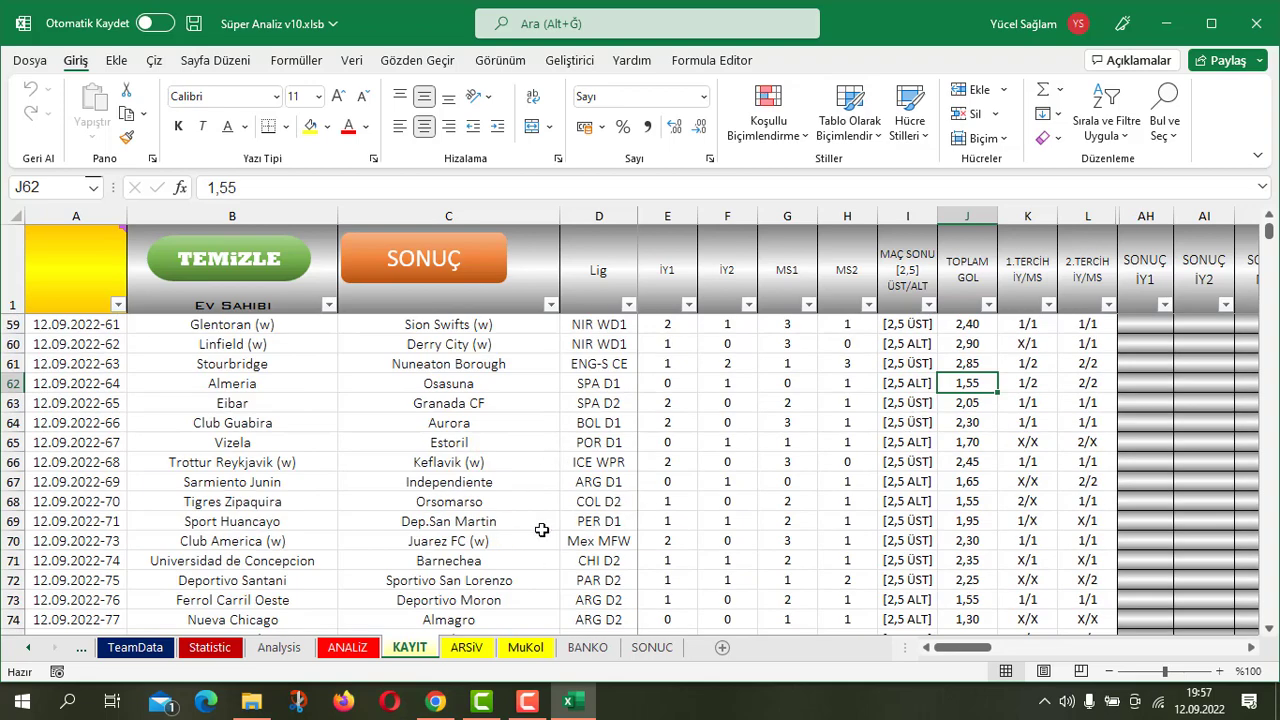
Scroll the ARSiV sheet to its last 11.09.2022 record at row 474 and select A475
click(467, 648)
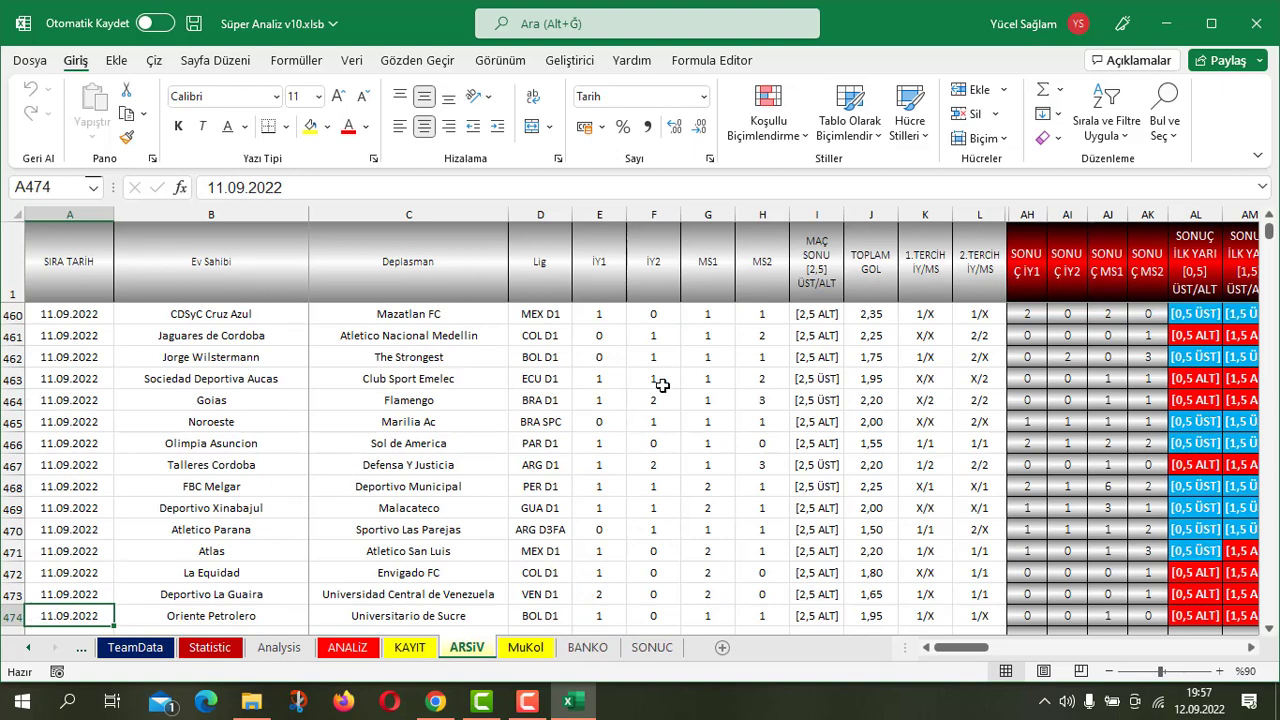
scroll(731, 397, down, 1)
scroll(731, 397, down, 1)
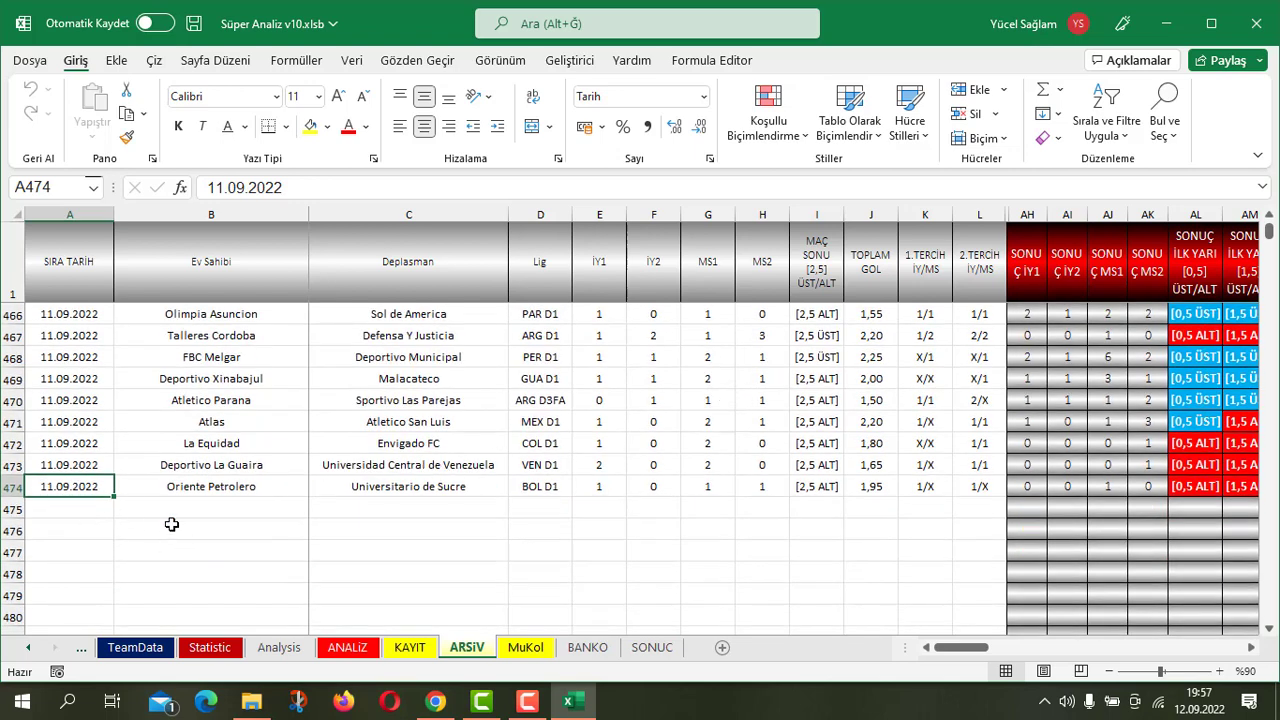
click(100, 511)
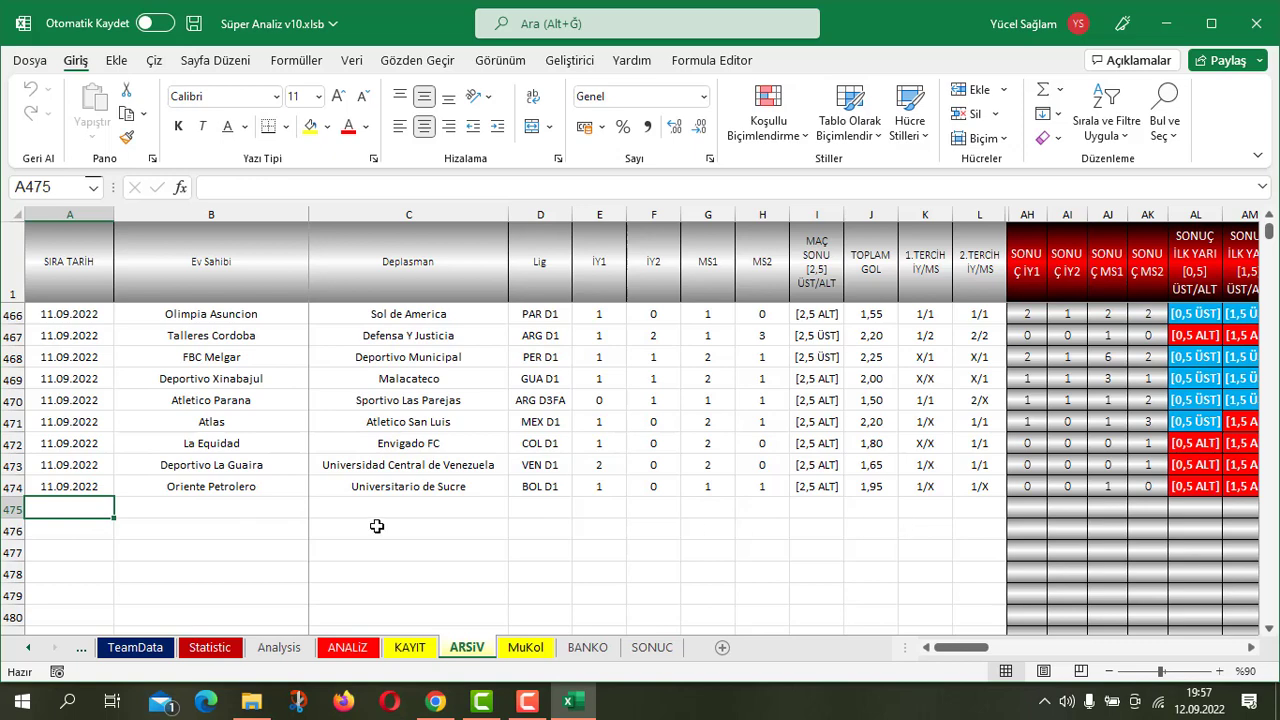
On MuKol, enter the formula =ANALİZ!E1 in cell A11
click(526, 647)
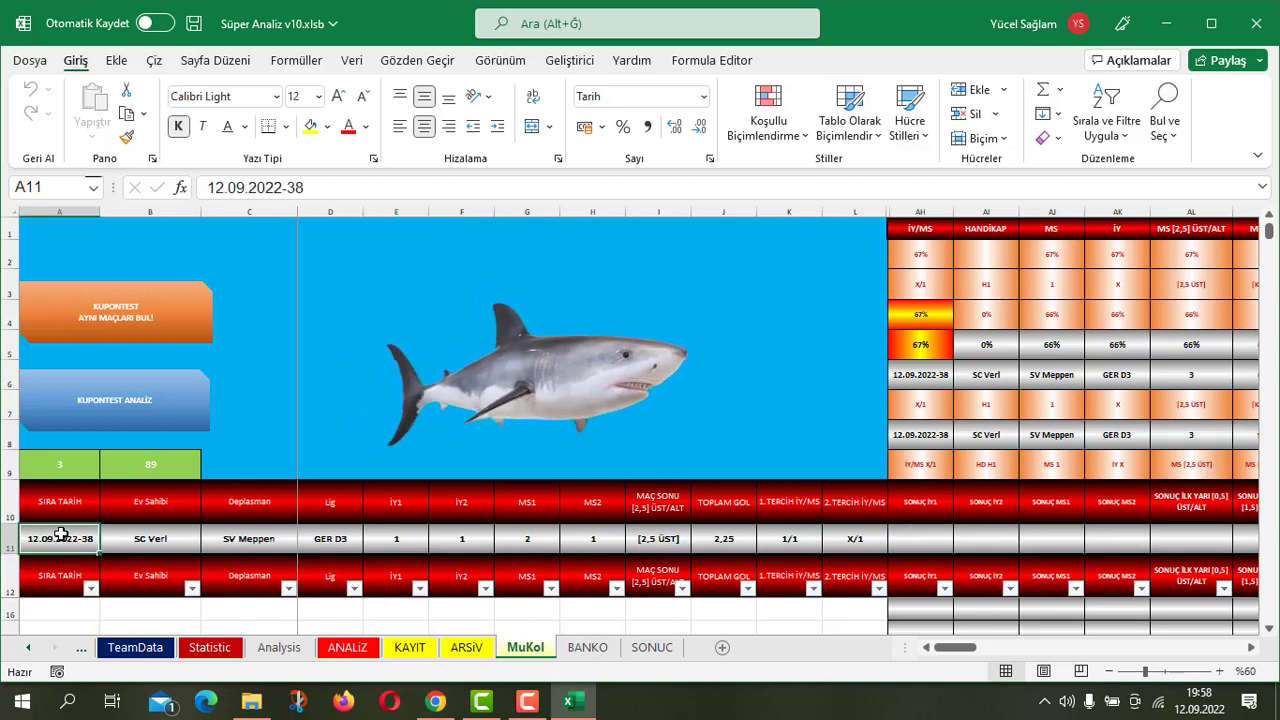
text(=)
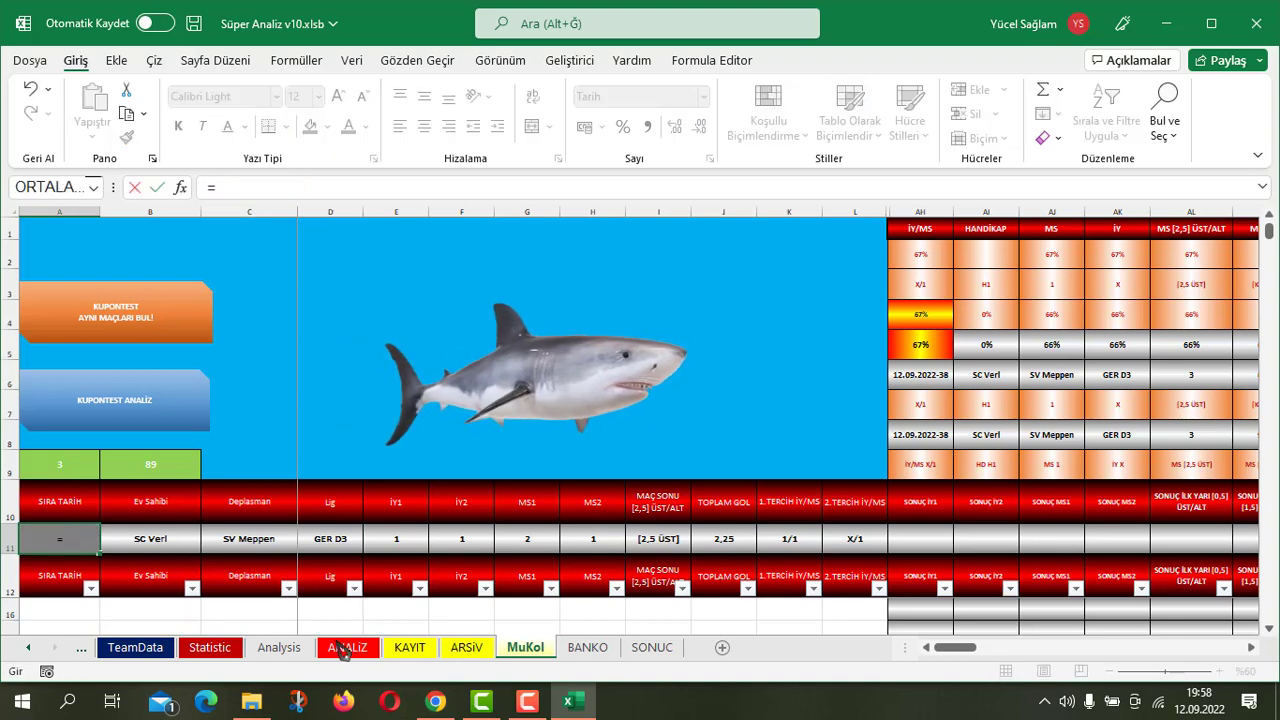
click(347, 647)
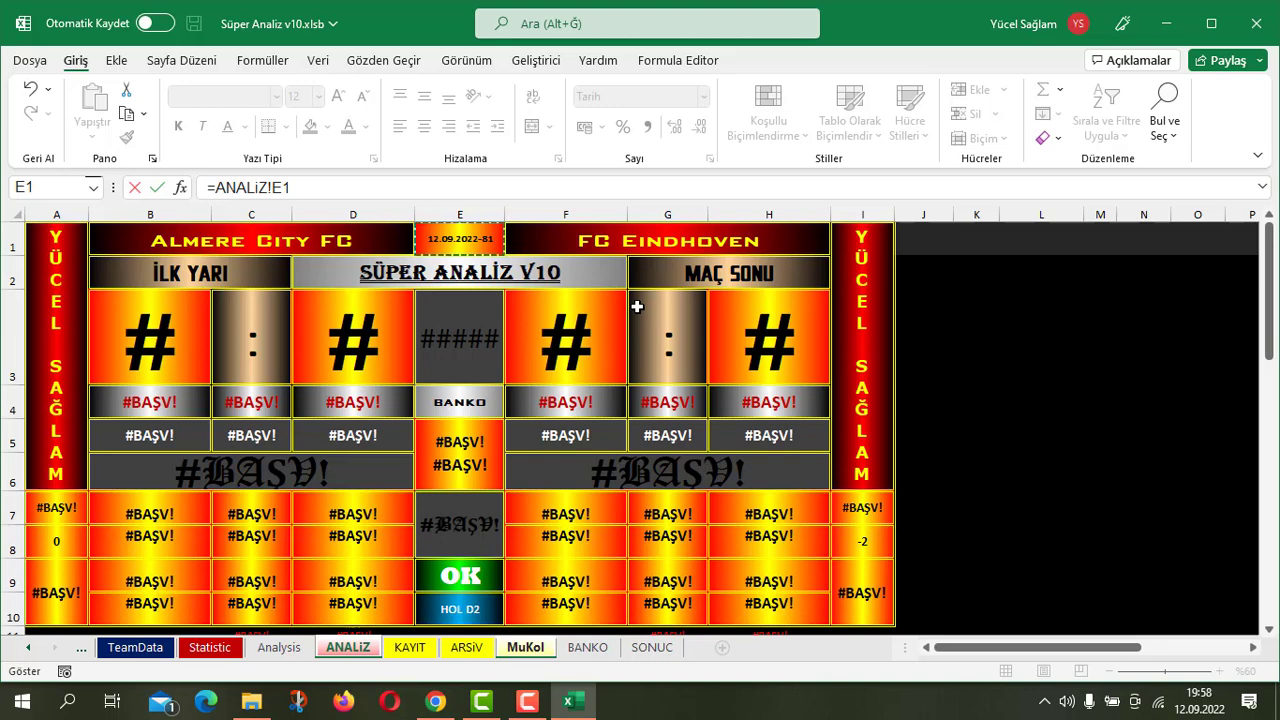
key(Return)
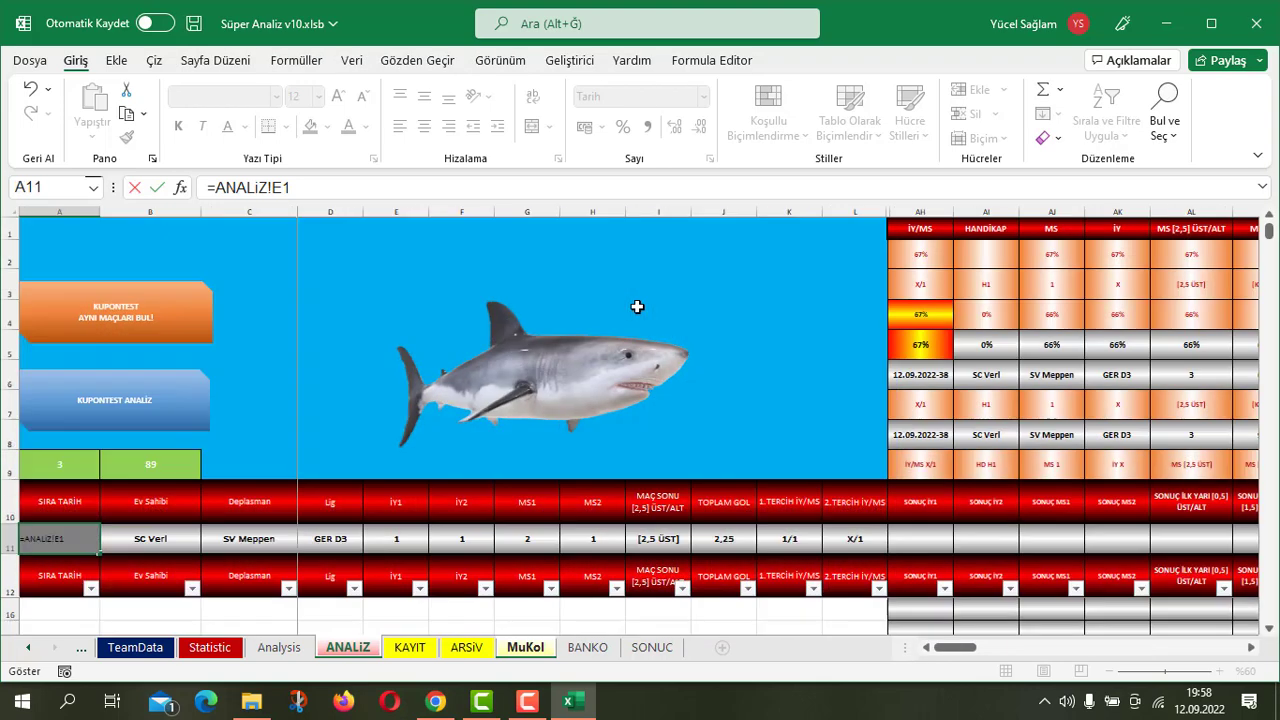
Check MuKol cell A11's formula and try repositioning the 3D shark model
click(99, 538)
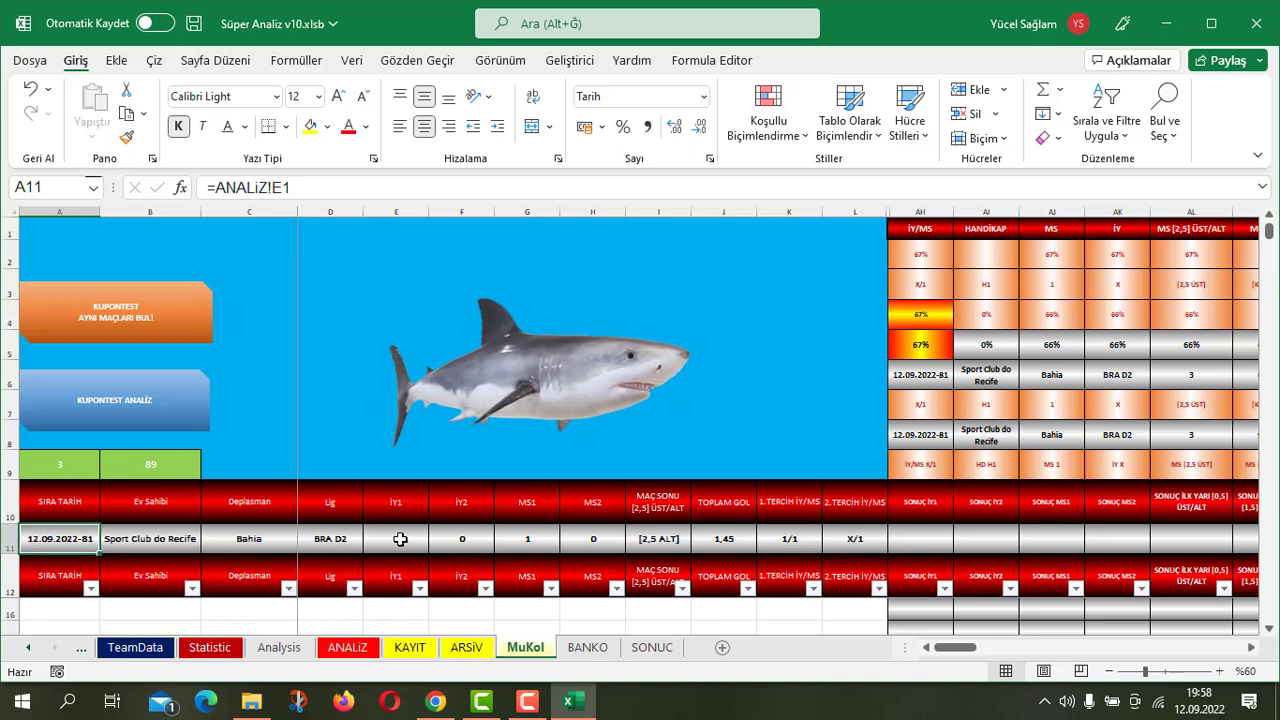
click(400, 455)
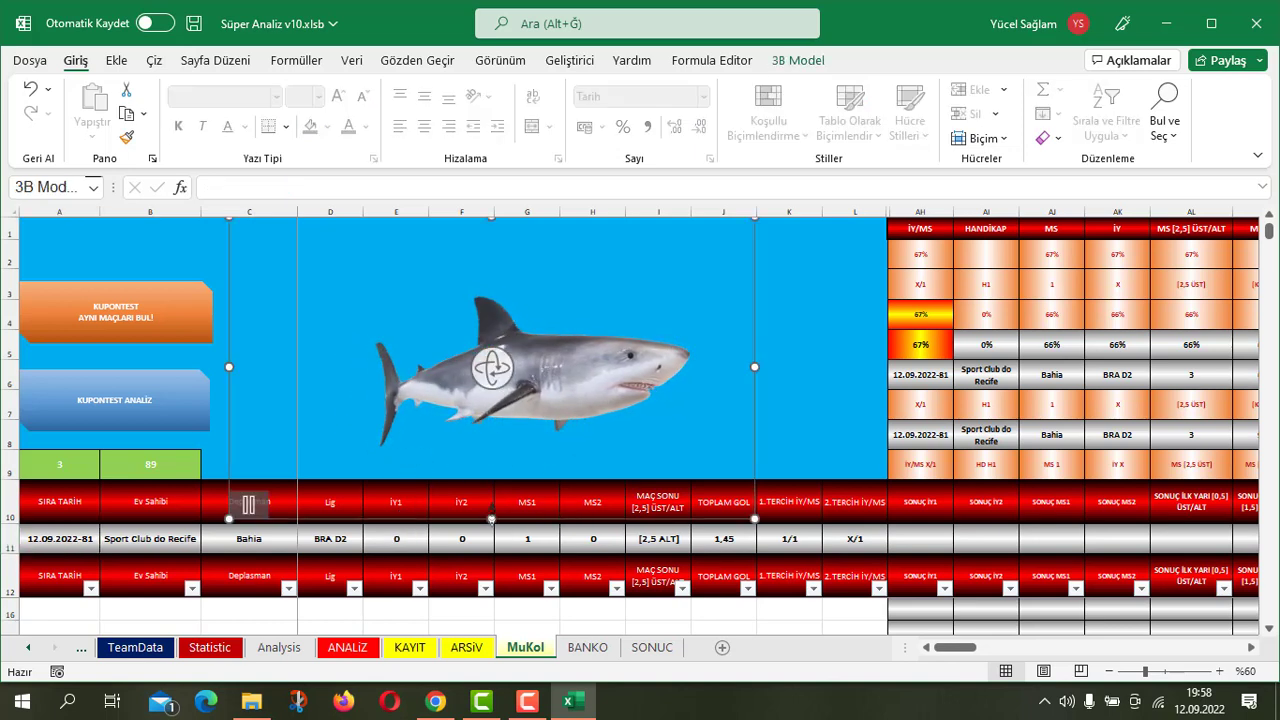
drag(500, 466, 525, 537)
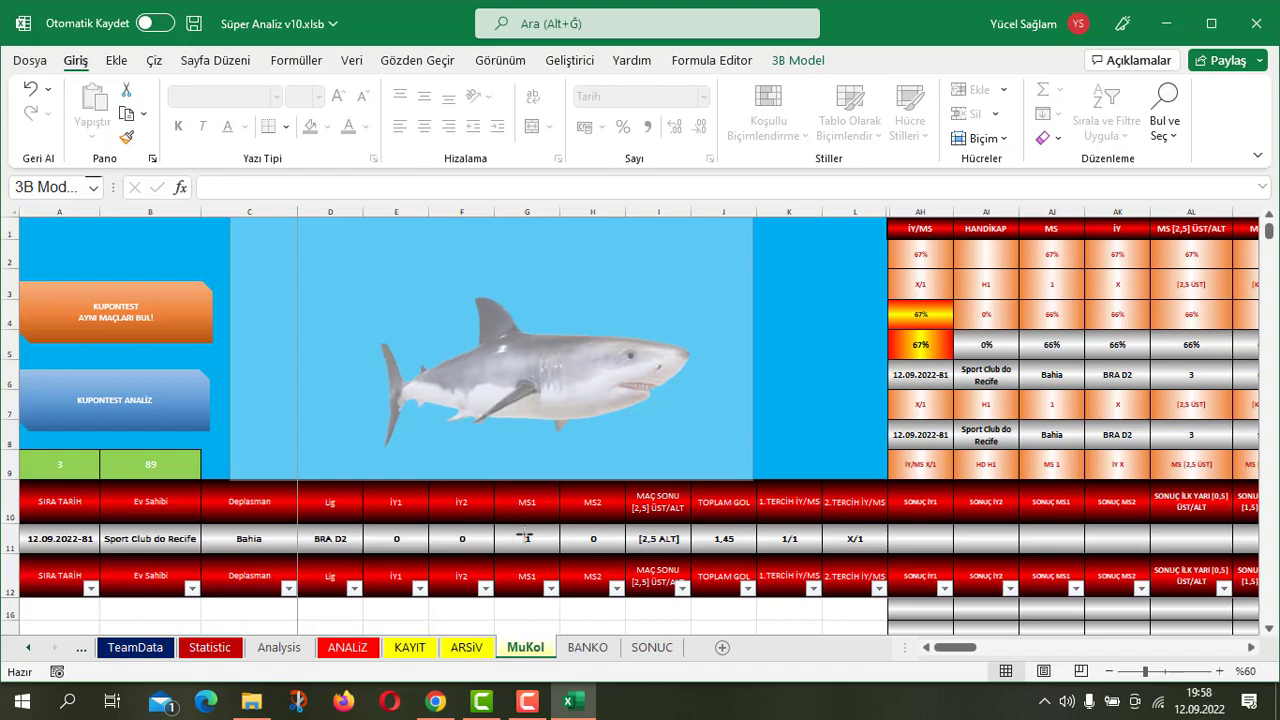
Inspect F11's lookup and the E10:J11 block, then view the SC Verl – SV Meppen pick on BANKO
click(462, 538)
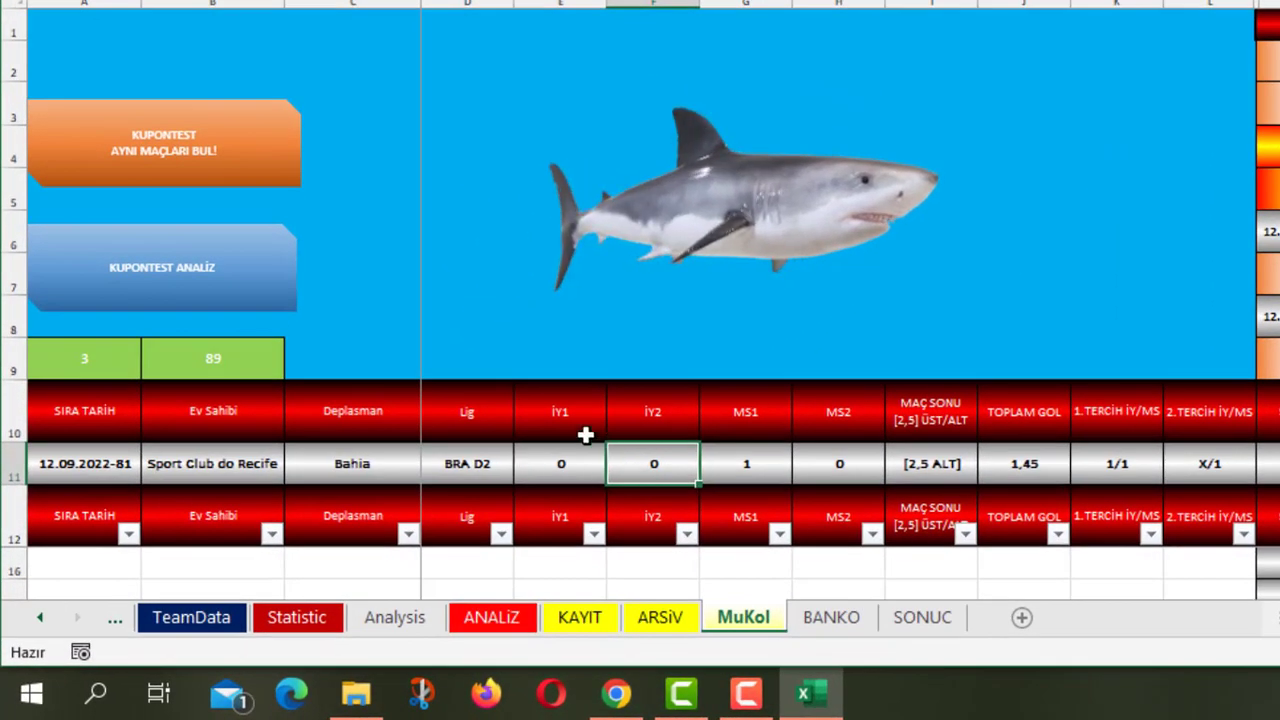
drag(560, 410, 1211, 446)
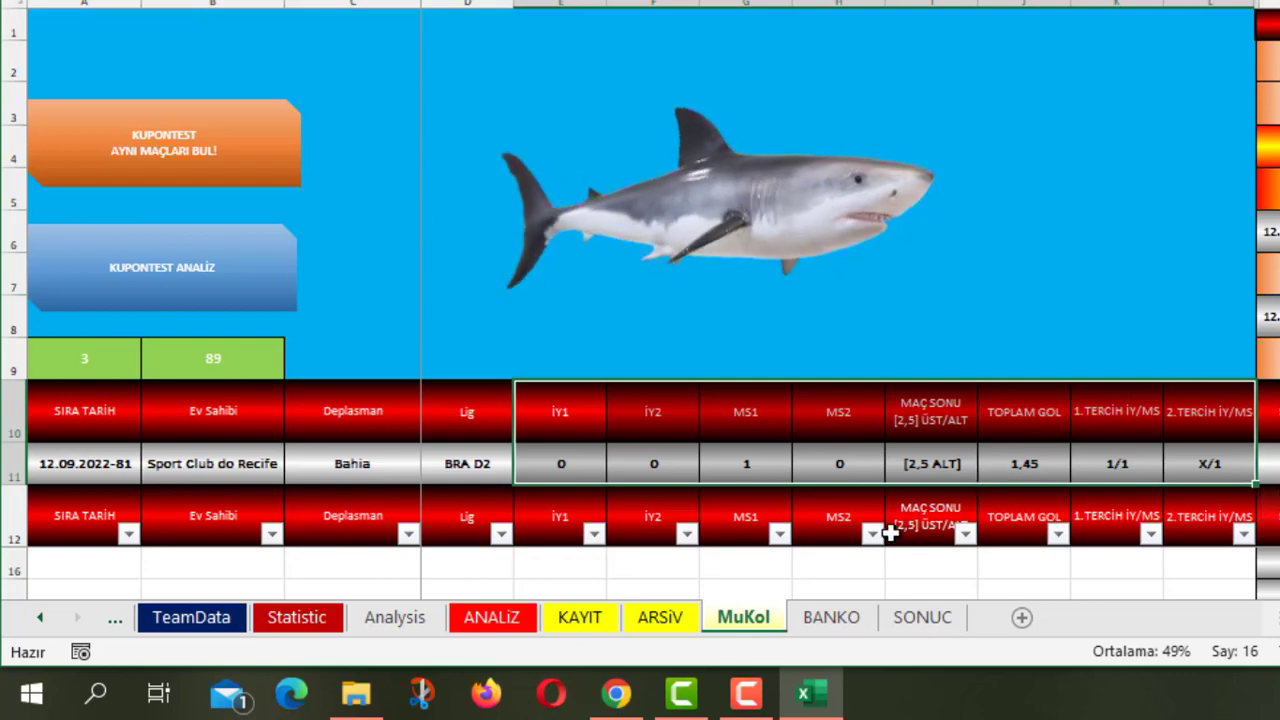
click(831, 617)
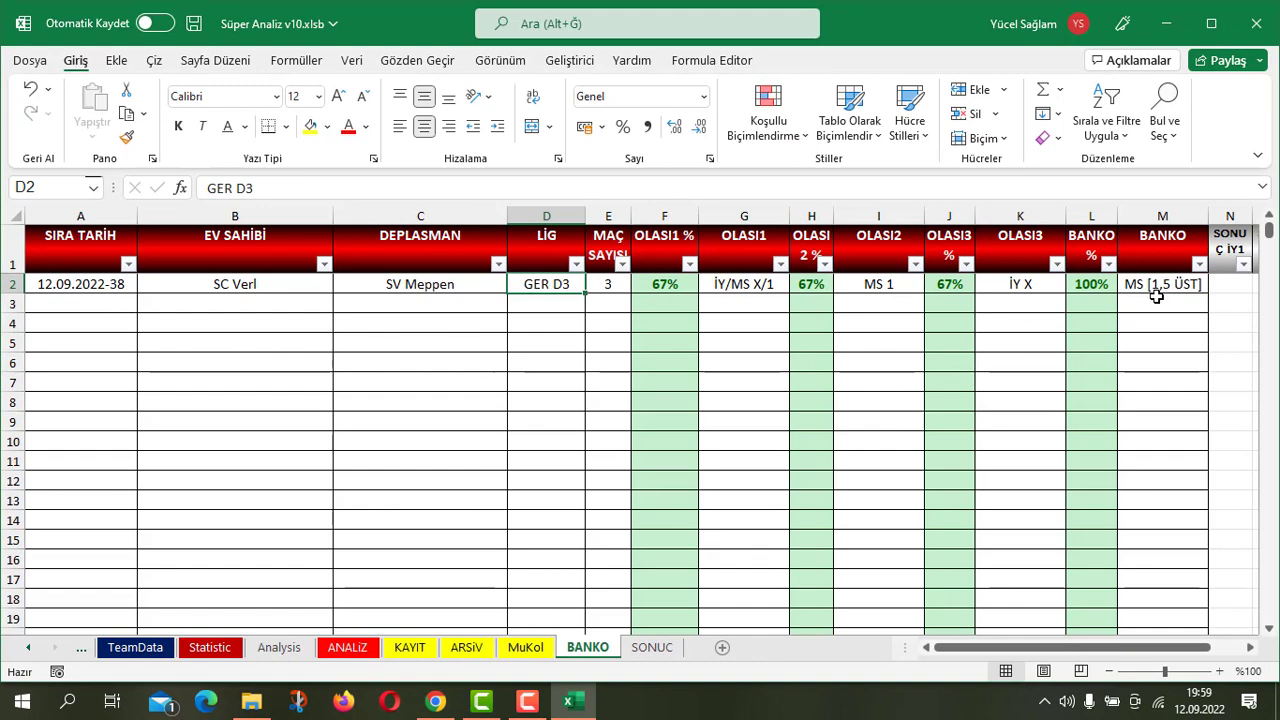
click(608, 283)
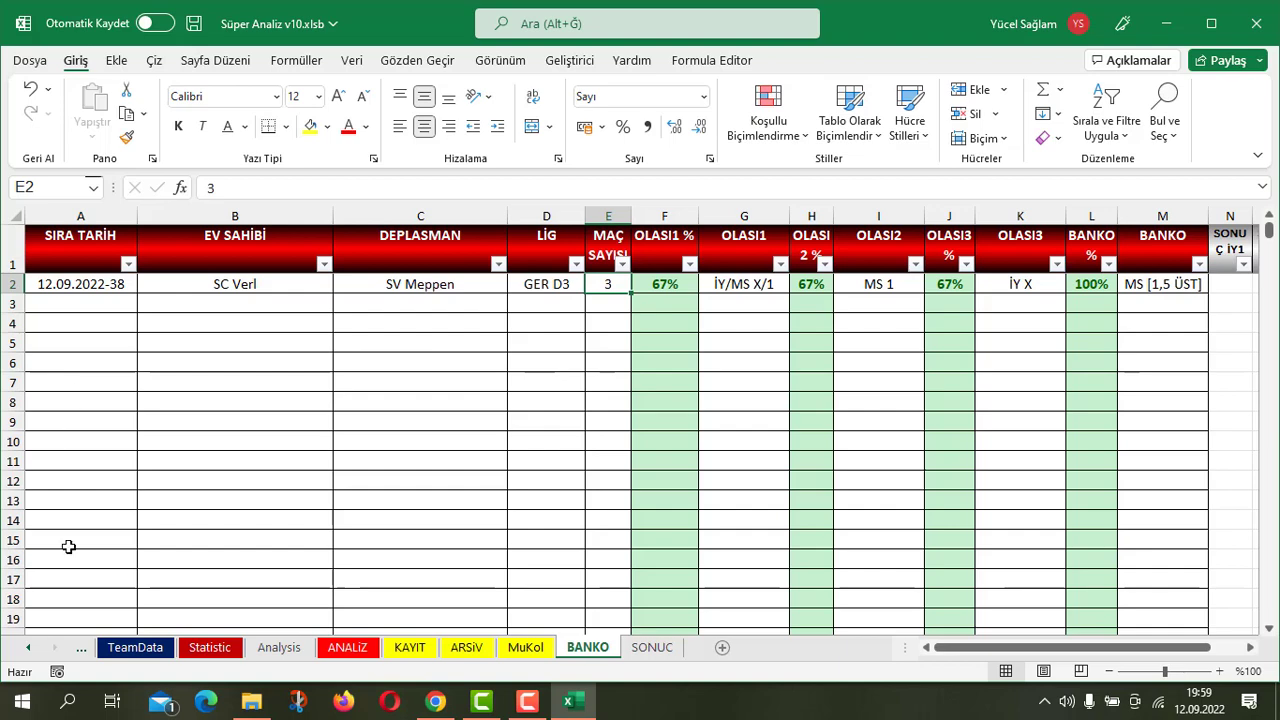
Scroll the KAYIT match list down to row 89 and back up to row 62
click(415, 648)
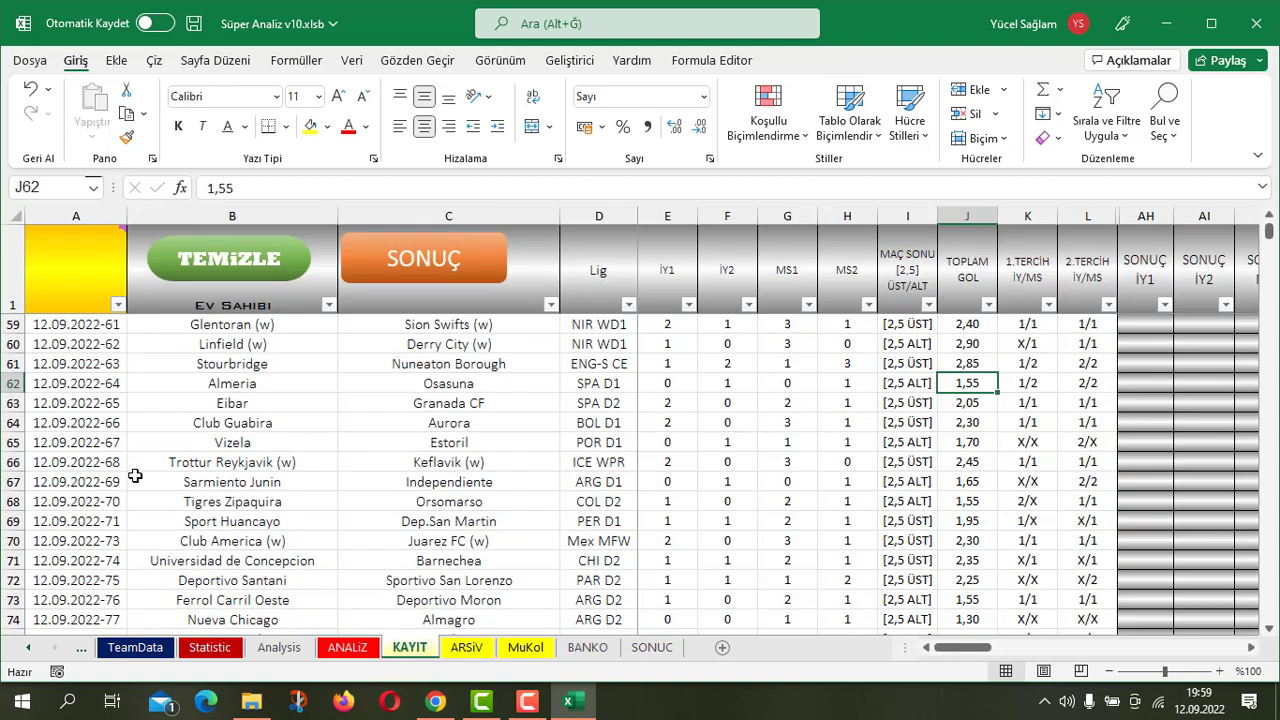
scroll(134, 476, down, 6)
scroll(134, 476, up, 5)
scroll(134, 476, down, 3)
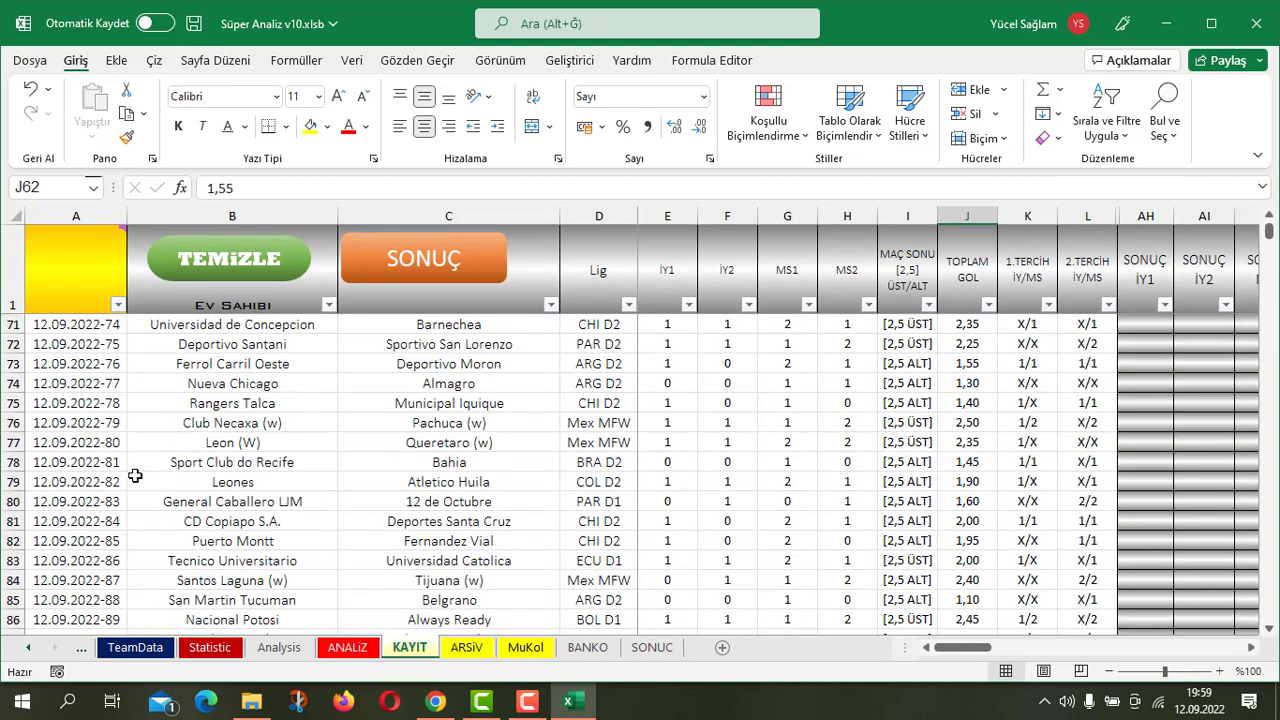
scroll(134, 476, down, 2)
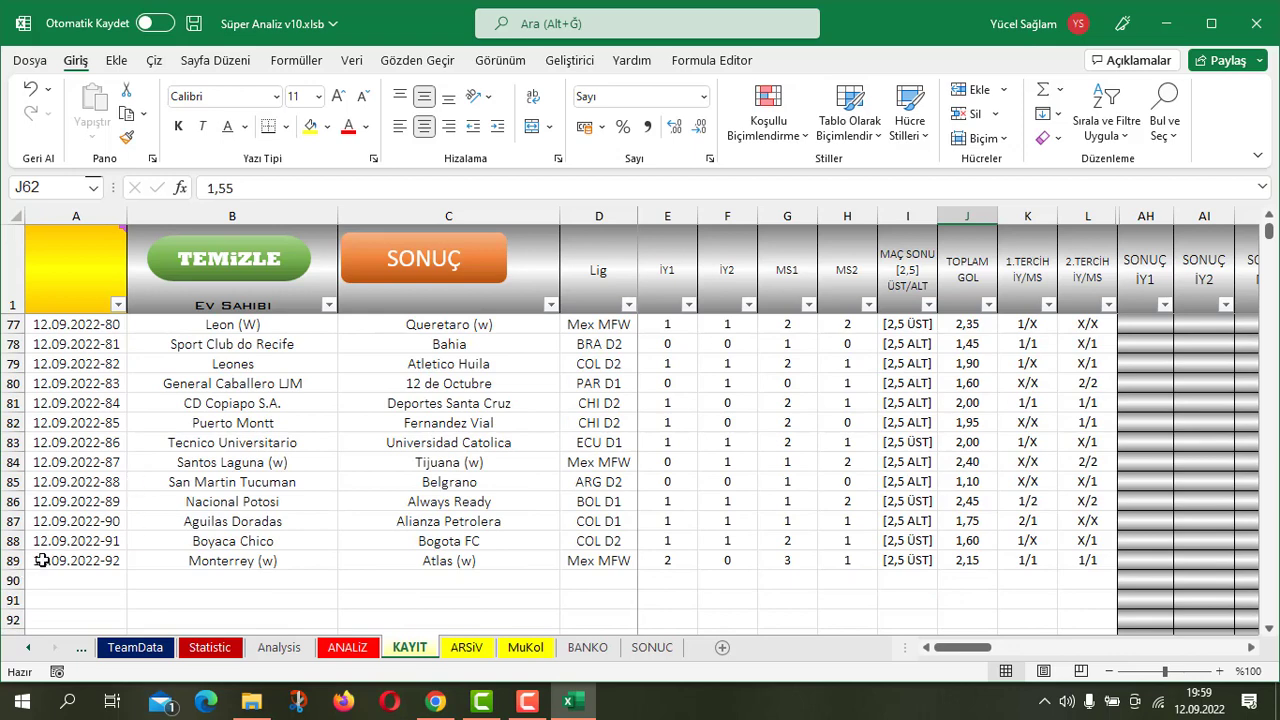
scroll(536, 508, up, 5)
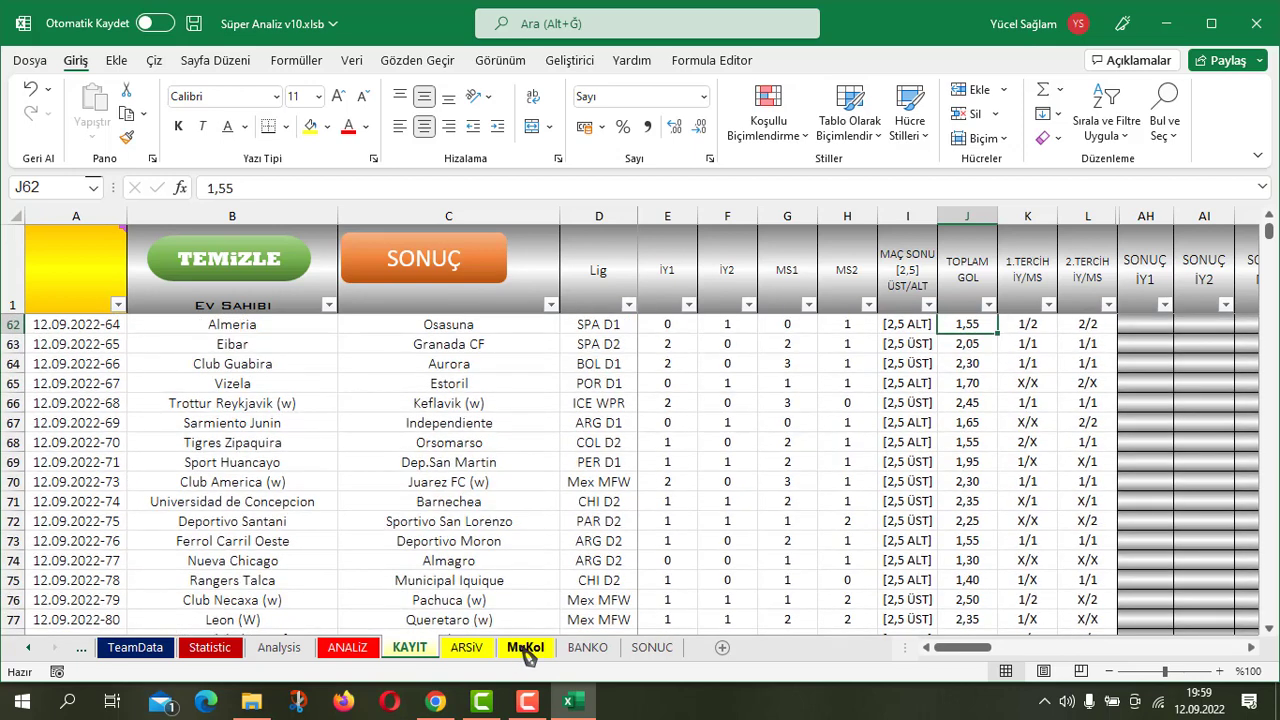
Review BANKO cell F4 and the Analysis sheet, then open MuKol showing Sport Club do Recife – Bahia
click(588, 648)
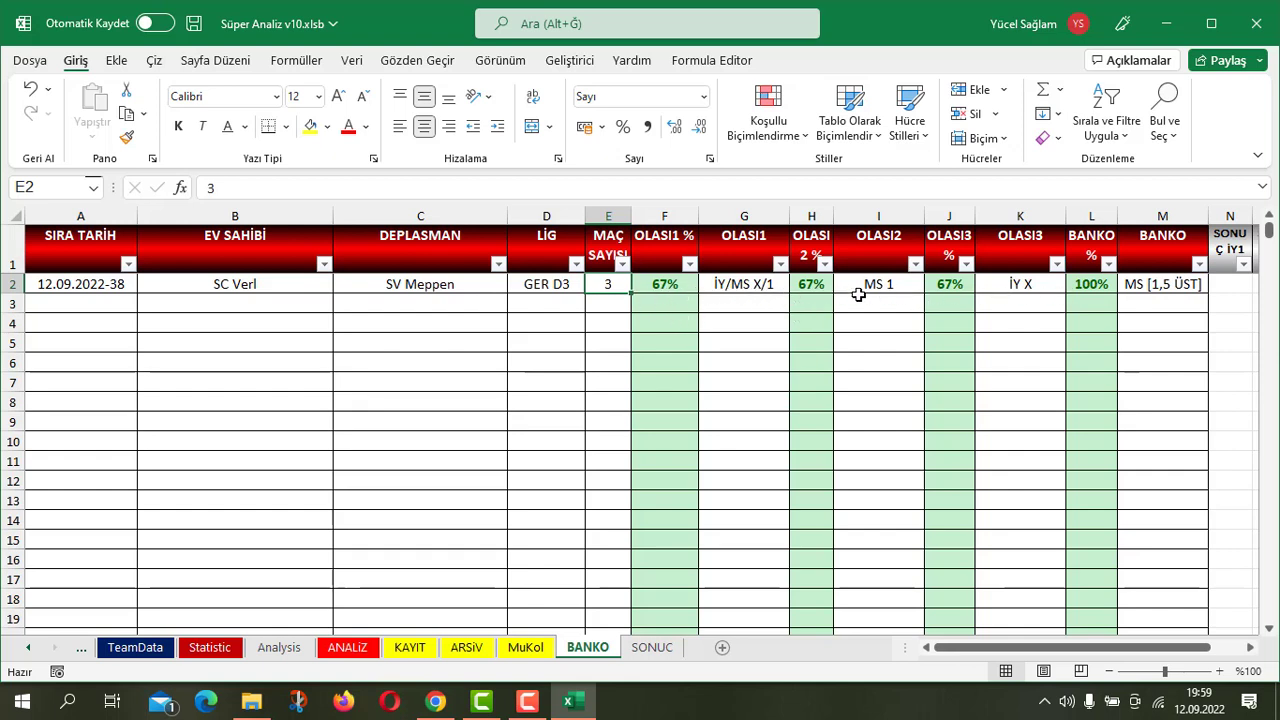
click(648, 323)
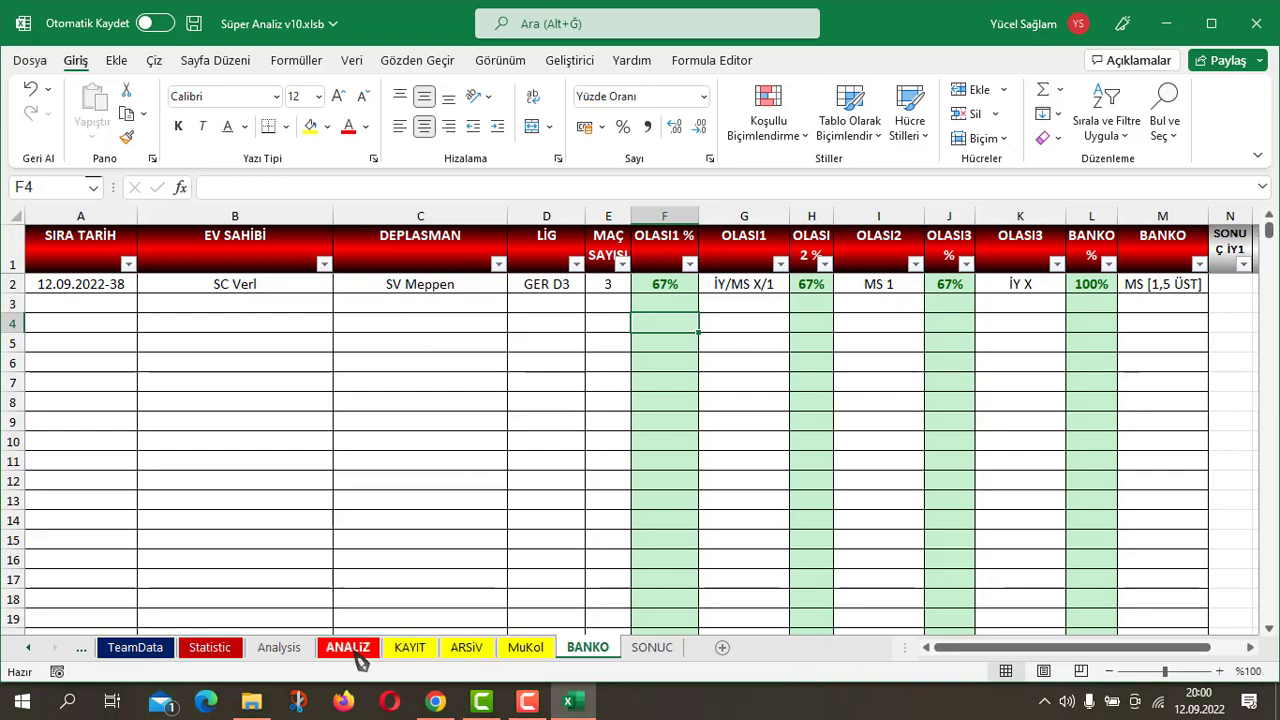
click(284, 648)
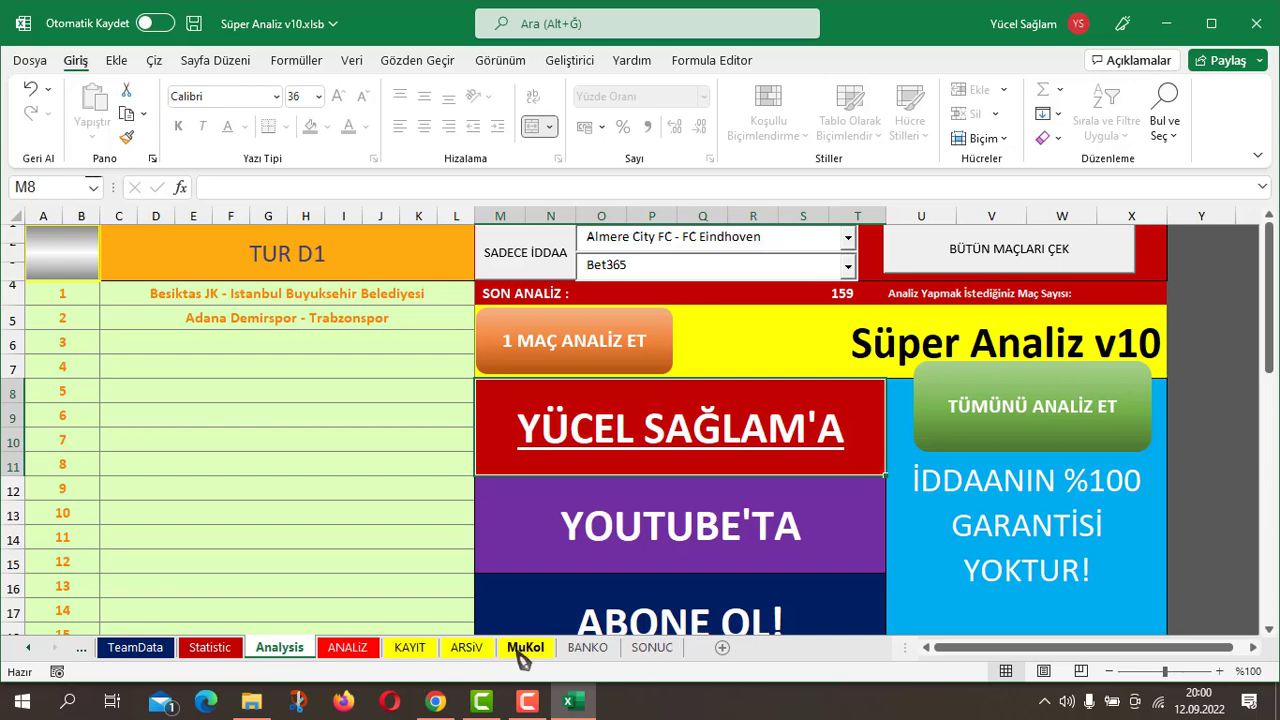
click(585, 648)
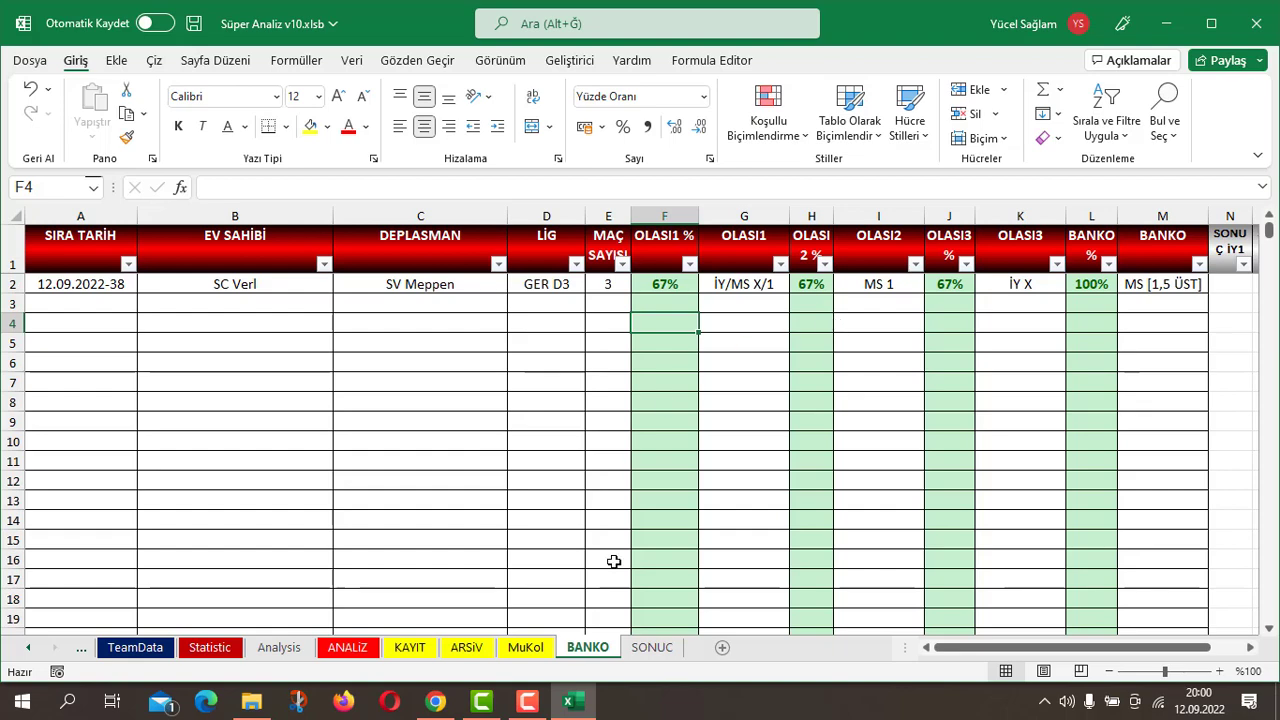
click(527, 648)
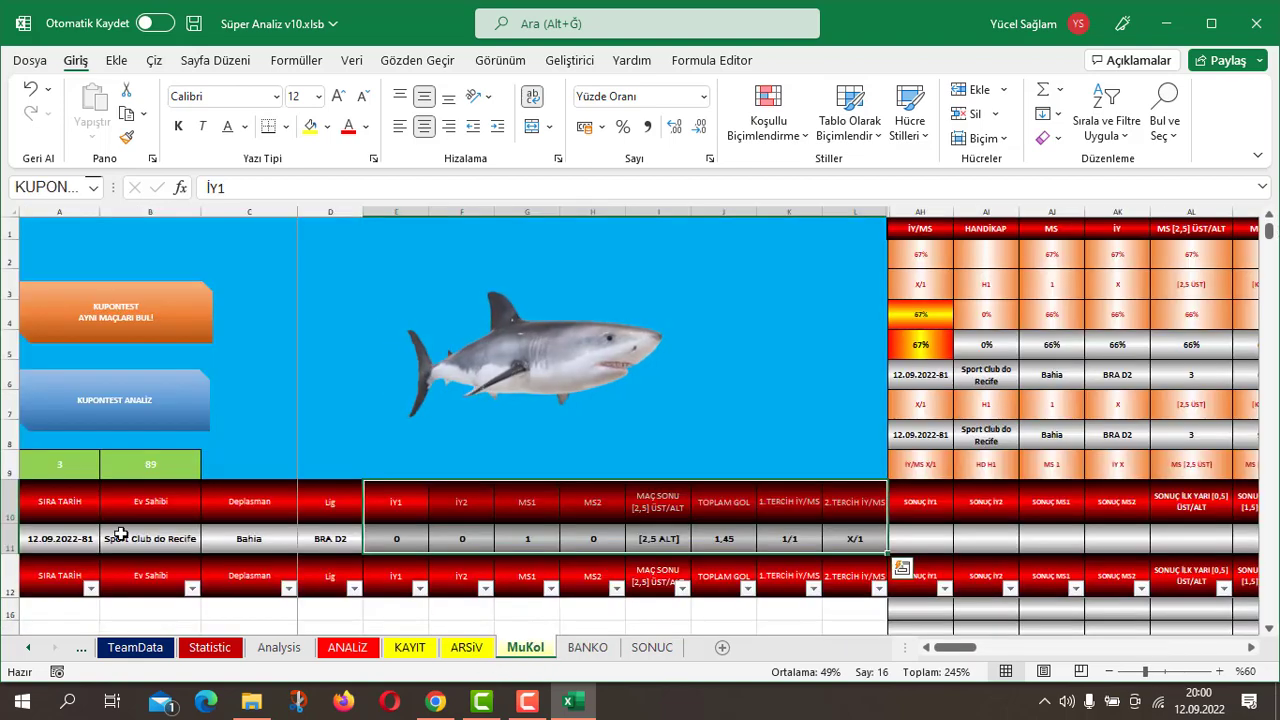
Check the date formula in A11 and the home-team lookup in B11, then return to BANKO
click(50, 542)
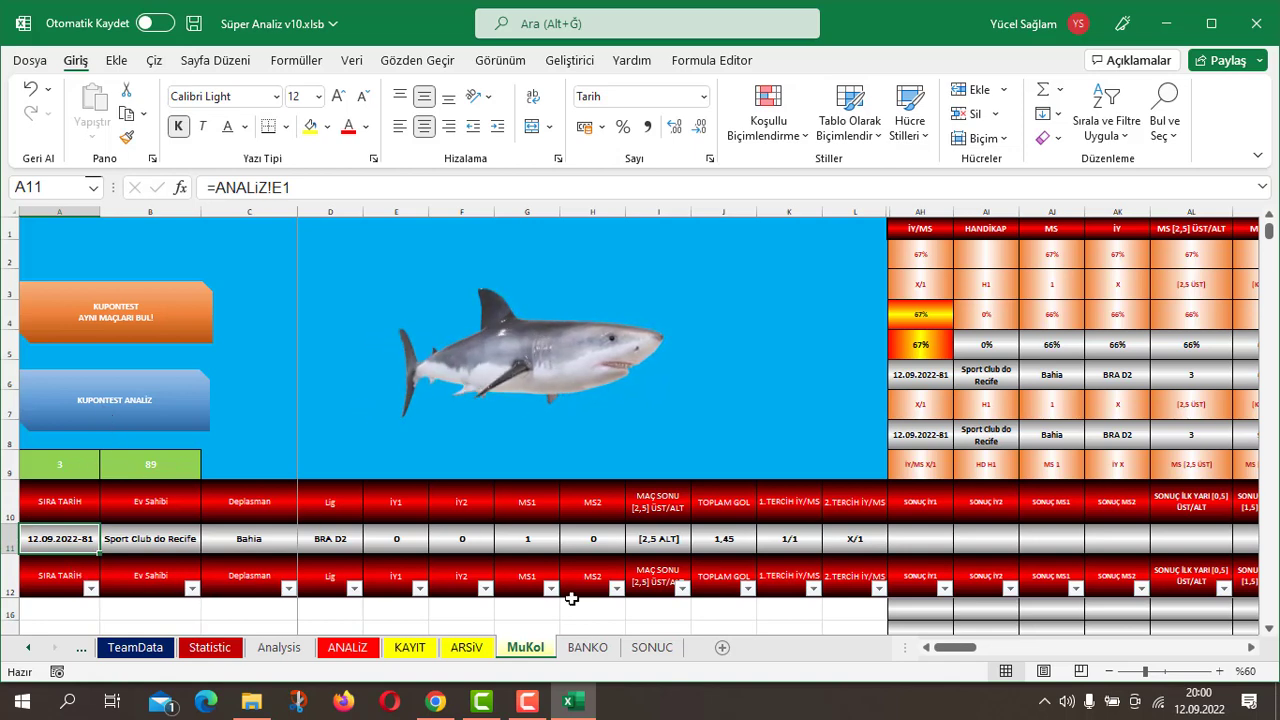
click(125, 545)
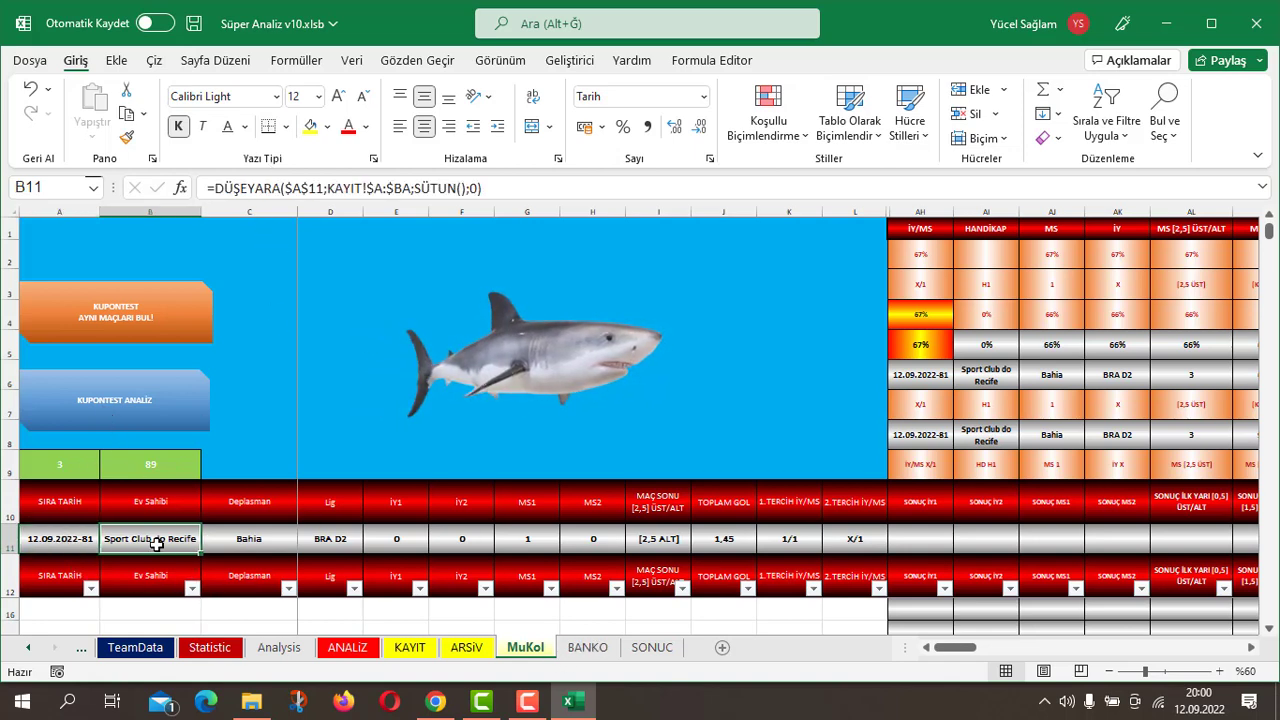
click(55, 540)
click(590, 648)
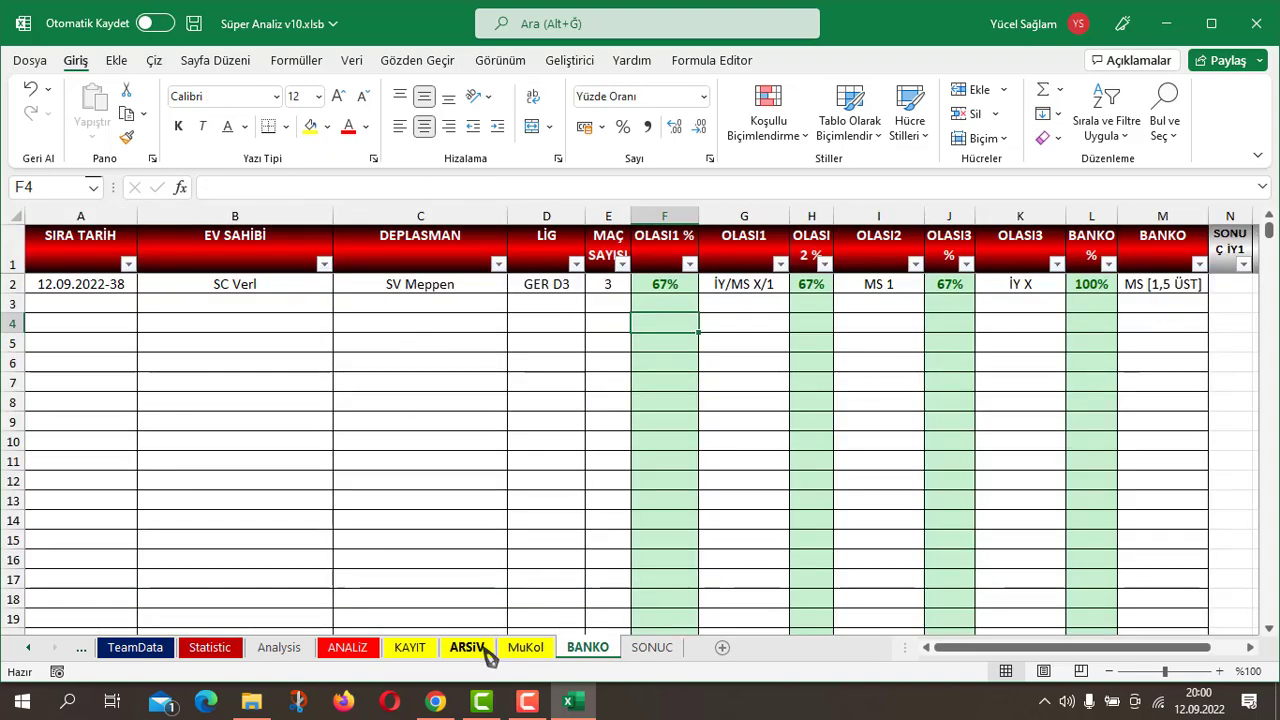
Move from KAYIT to the ARSİV sheet and scroll to its last archived rows from row 469
click(426, 648)
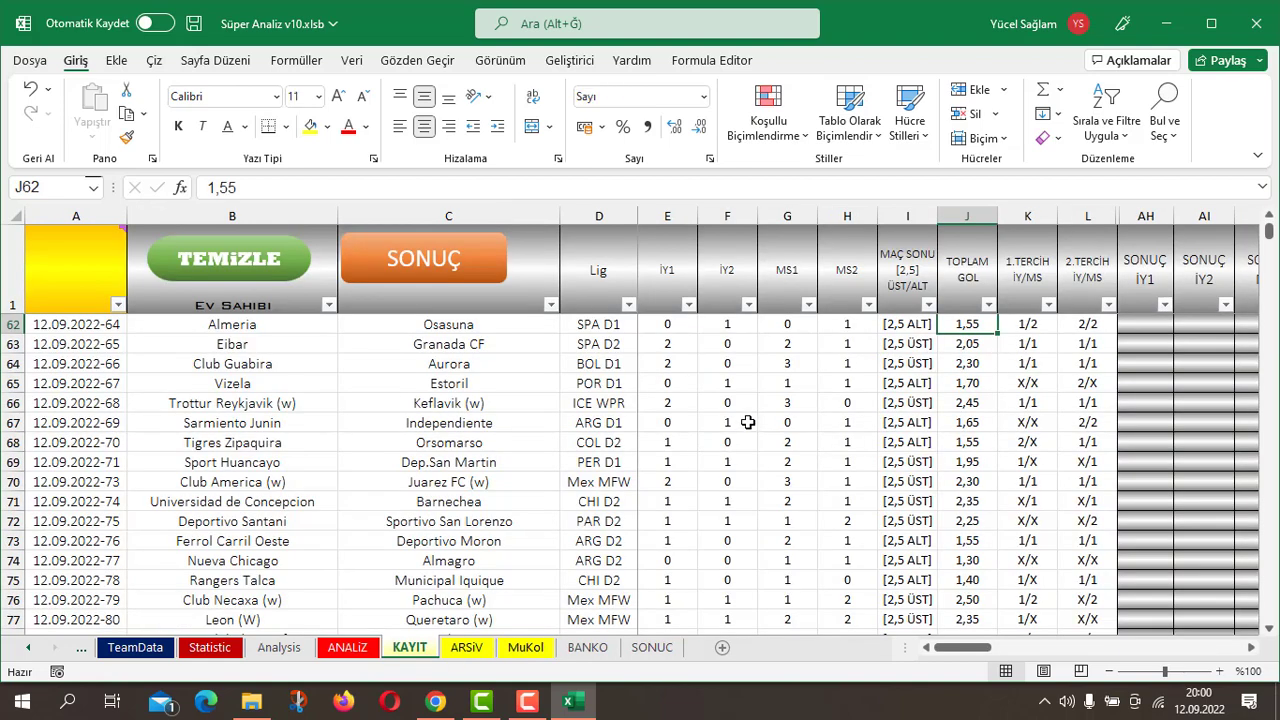
scroll(1058, 376, down, 1)
scroll(1026, 420, down, 1)
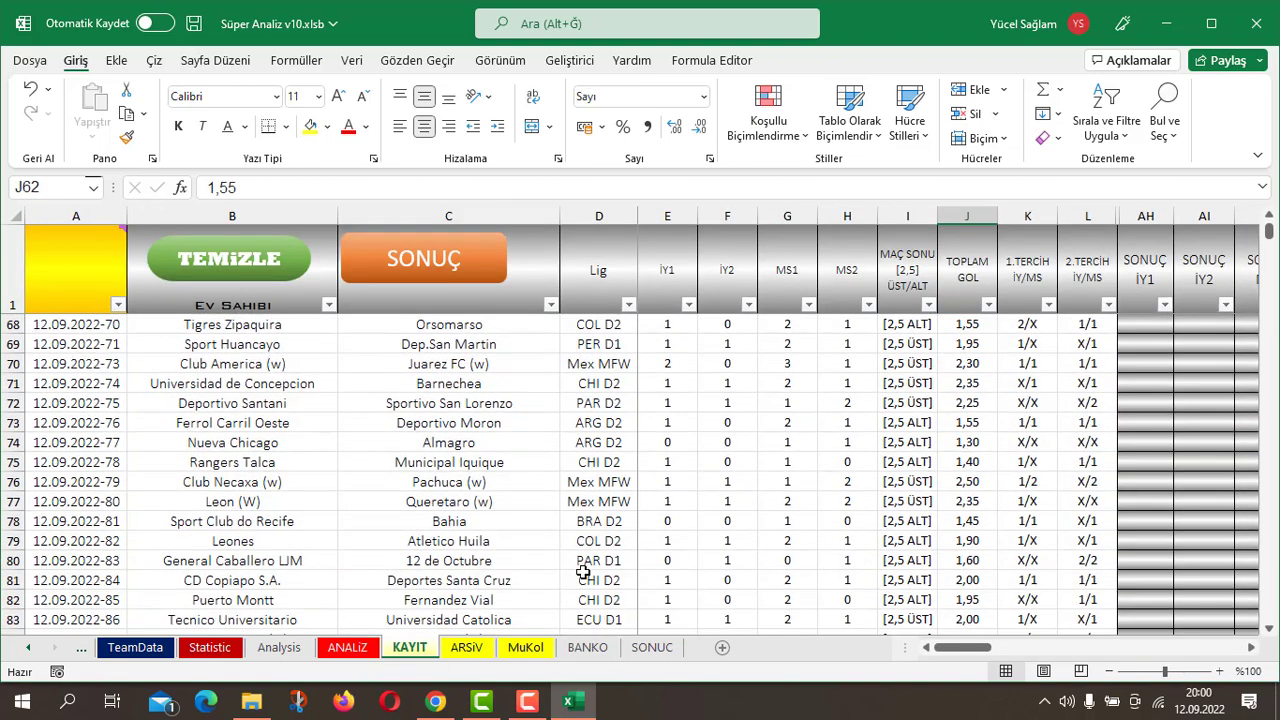
click(468, 648)
scroll(1060, 451, up, 2)
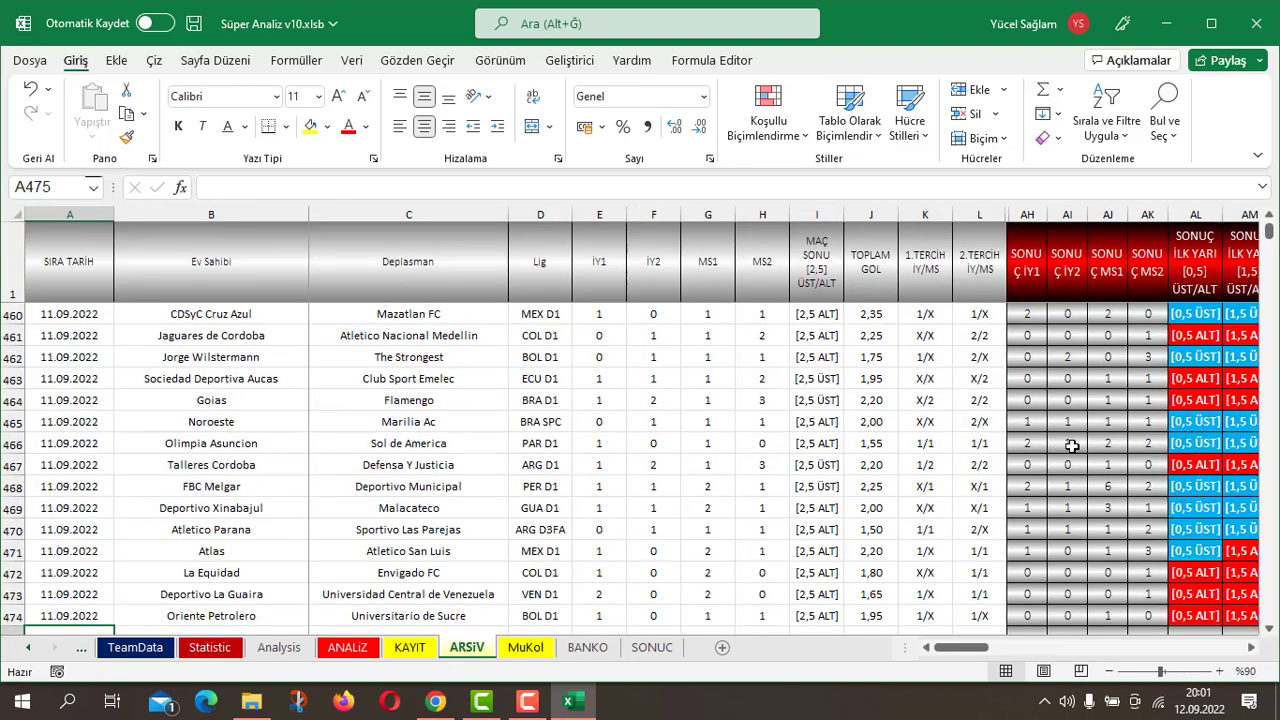
scroll(1000, 420, up, 1)
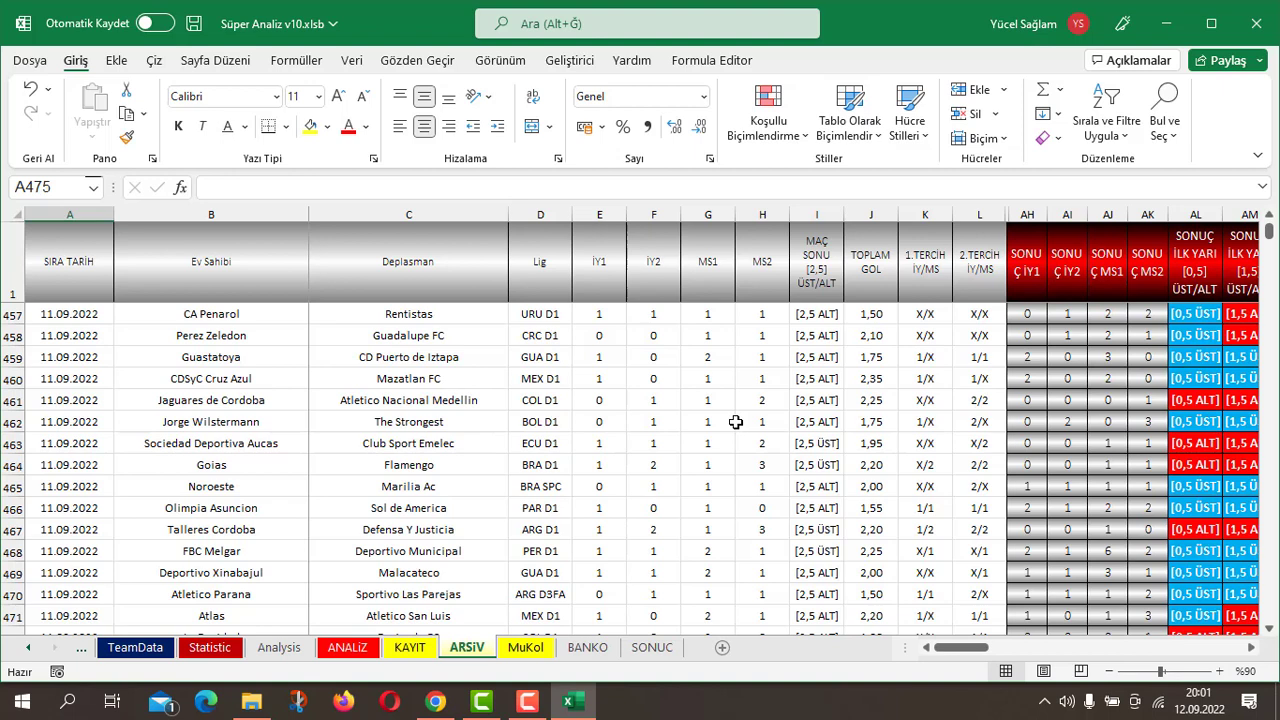
scroll(735, 422, down, 2)
scroll(835, 397, down, 2)
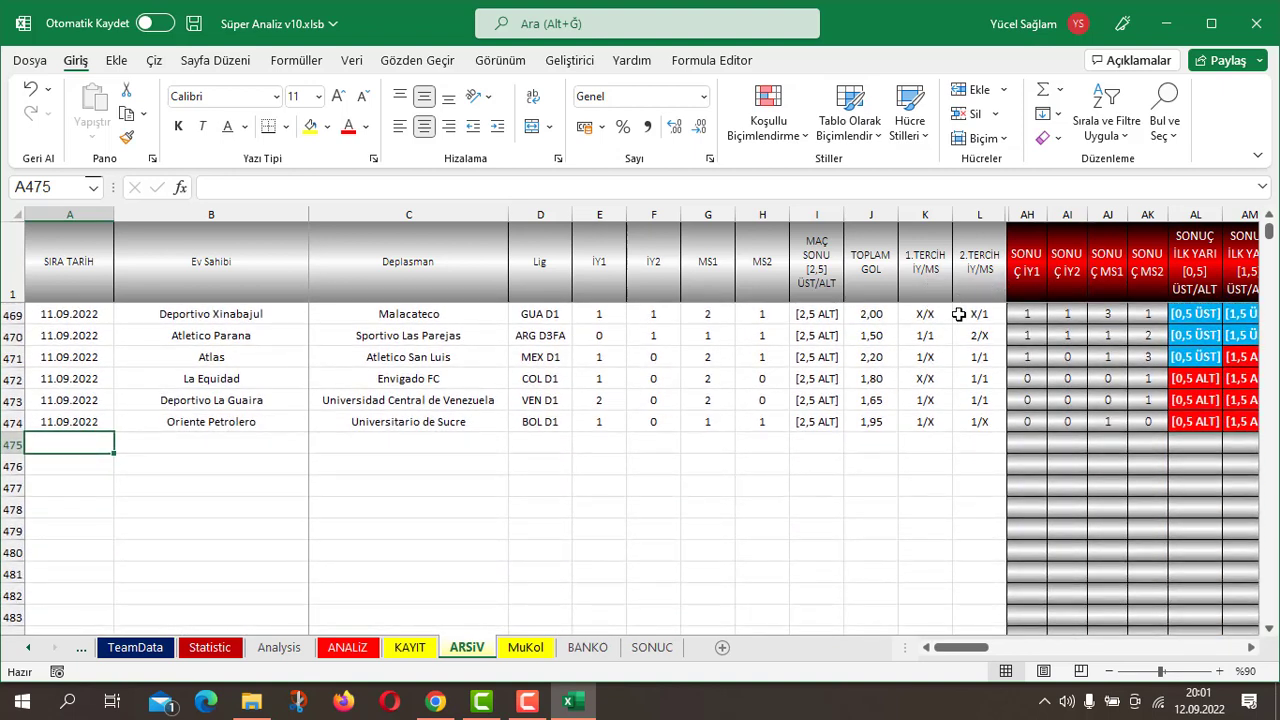
Highlight the preference cells for the Oriente Petrolero, La Equidad, Atlas and Deportivo Xinabajul matches
mouse_move(970, 422)
mouse_down()
mouse_move(925, 421)
mouse_move(985, 378)
mouse_up()
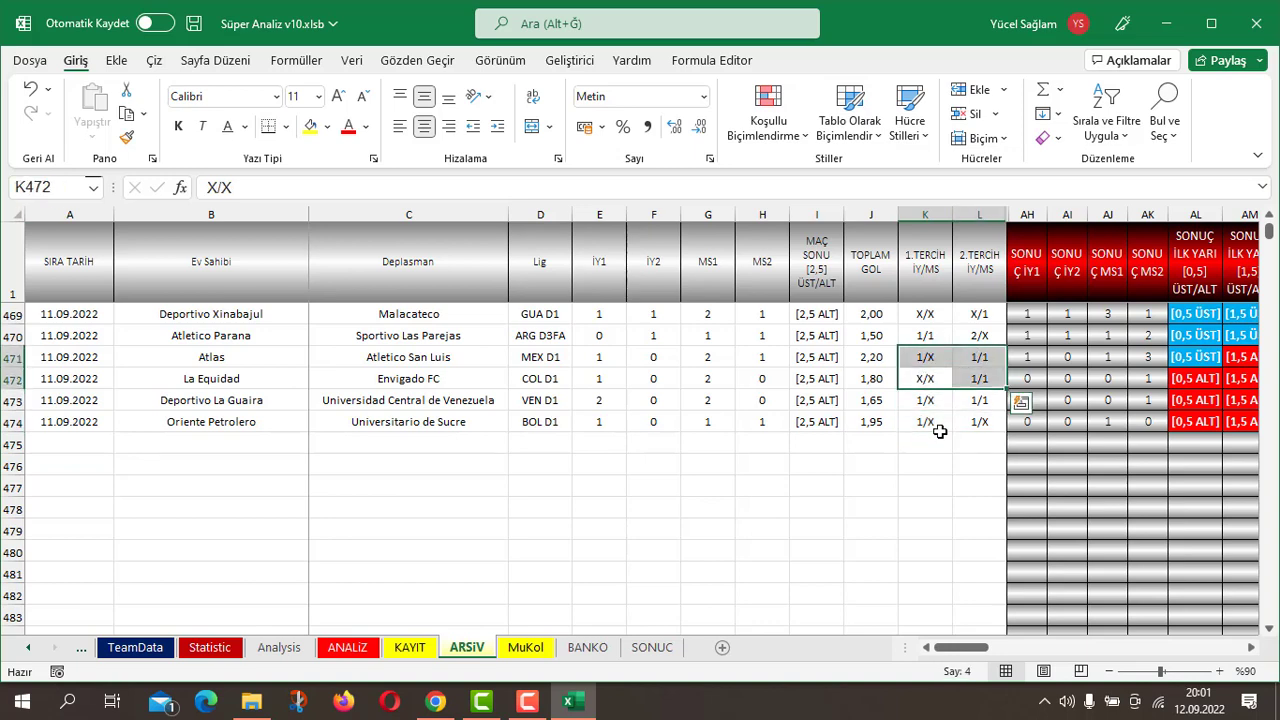
drag(932, 422, 987, 425)
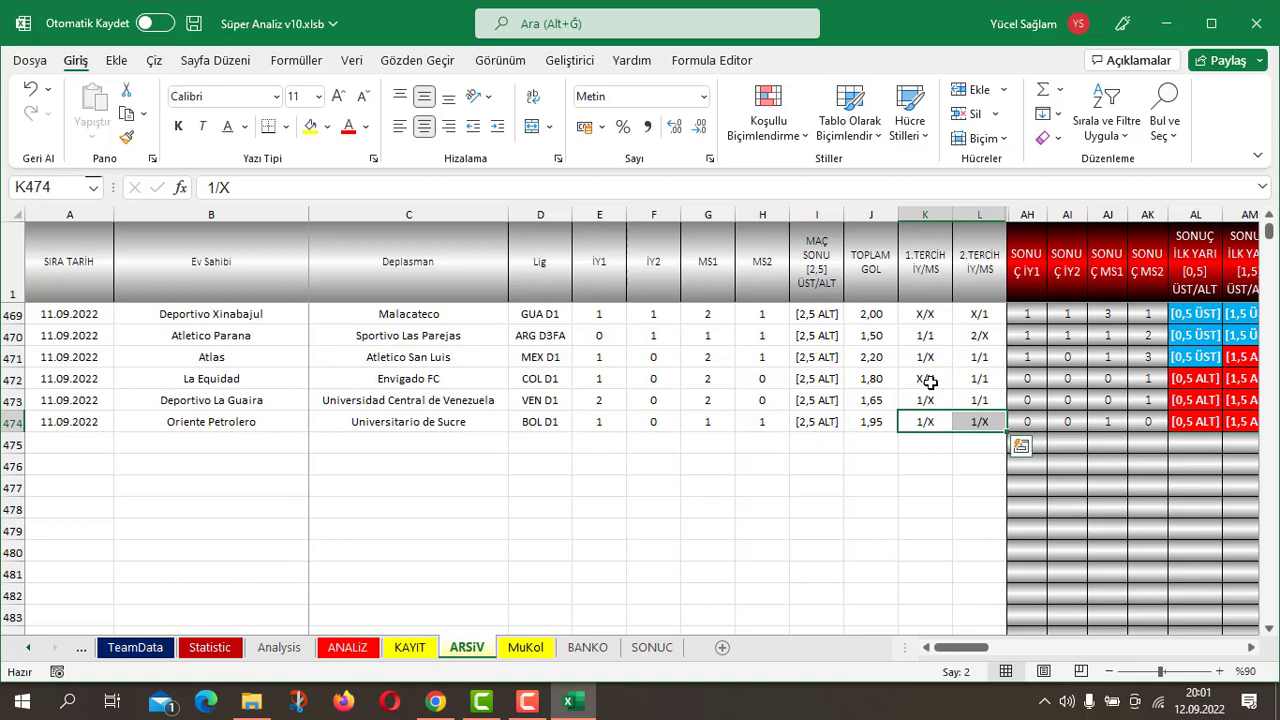
drag(930, 382, 977, 378)
drag(917, 423, 977, 419)
drag(923, 357, 980, 357)
click(937, 314)
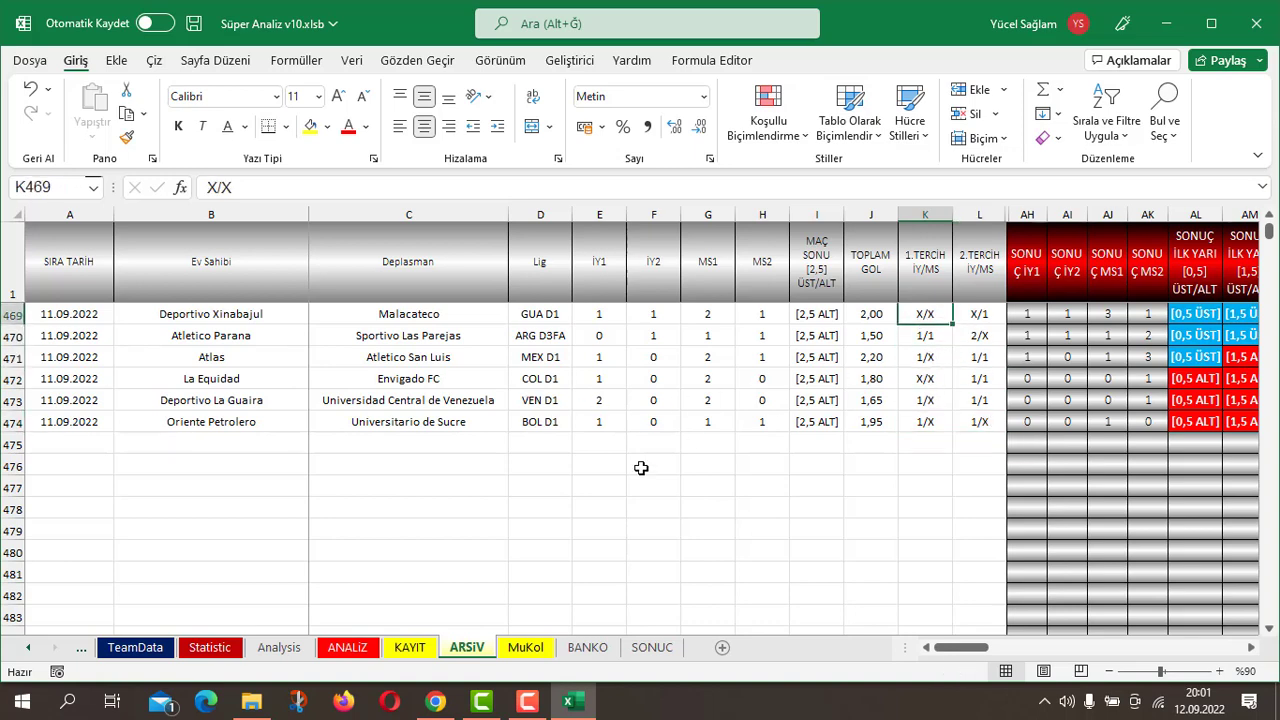
Check BANKO, then return to ARSİV and select the empty row 475 below the archive
click(592, 654)
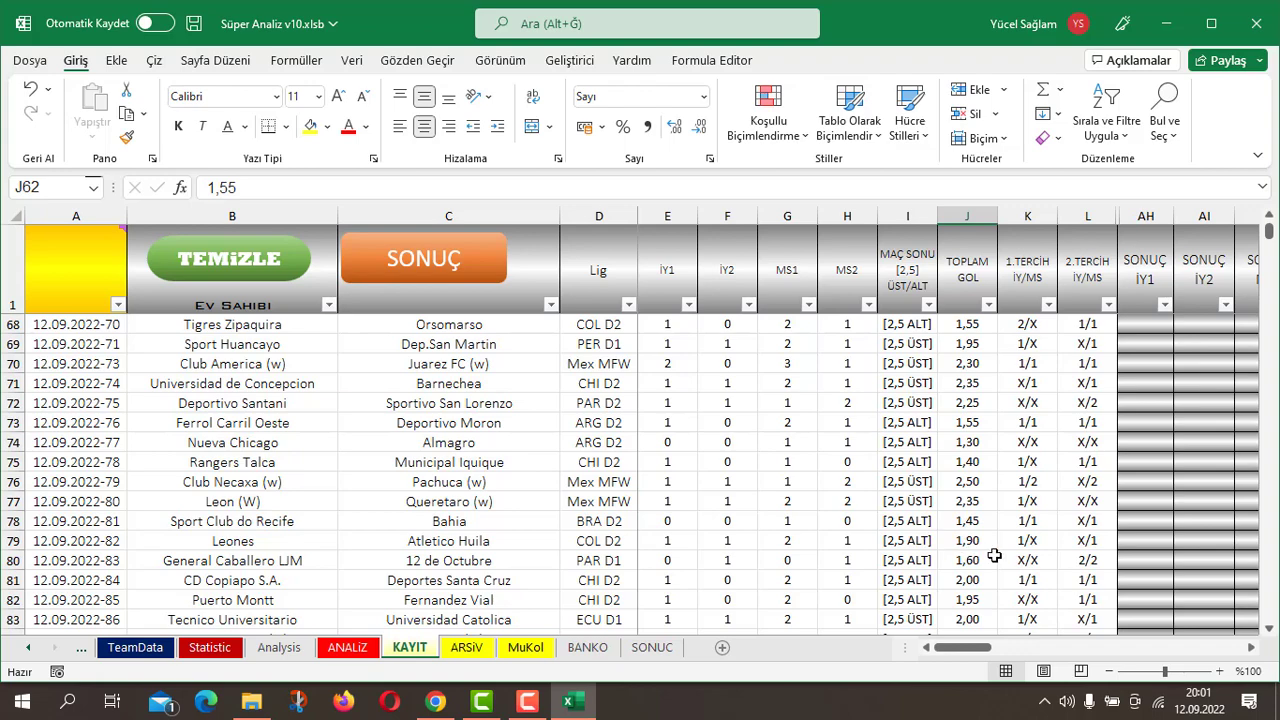
click(477, 650)
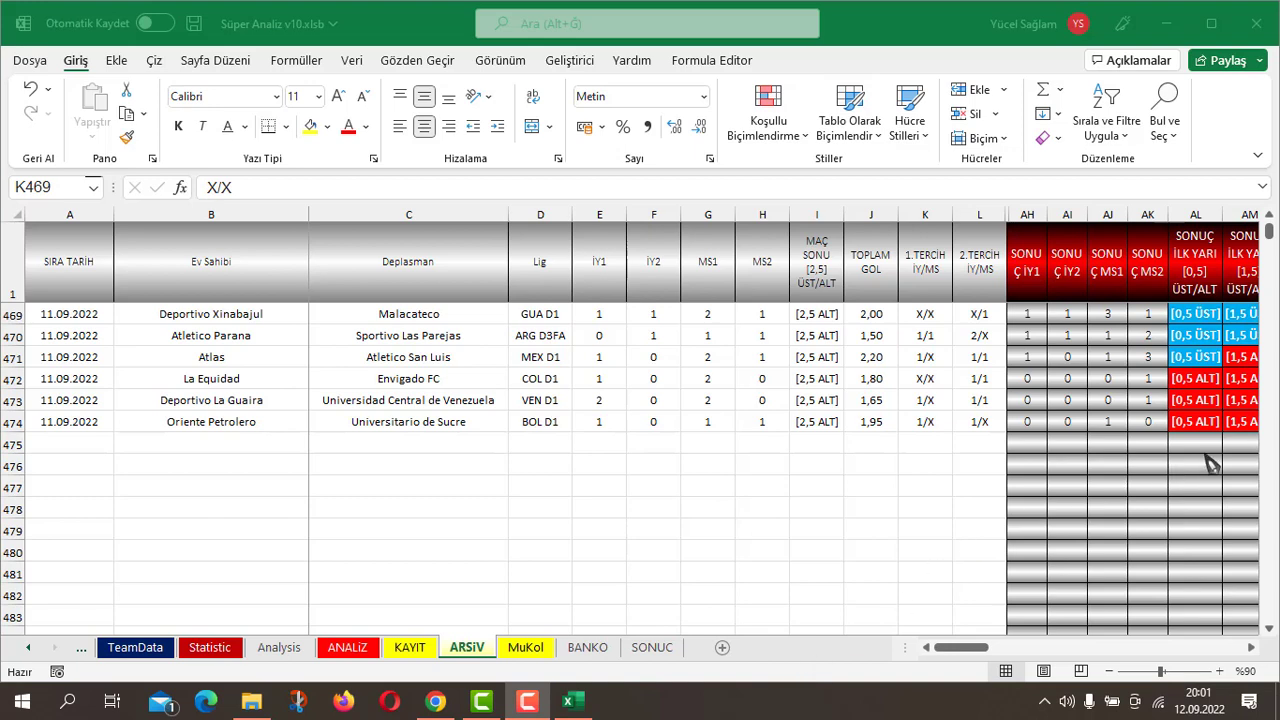
click(661, 435)
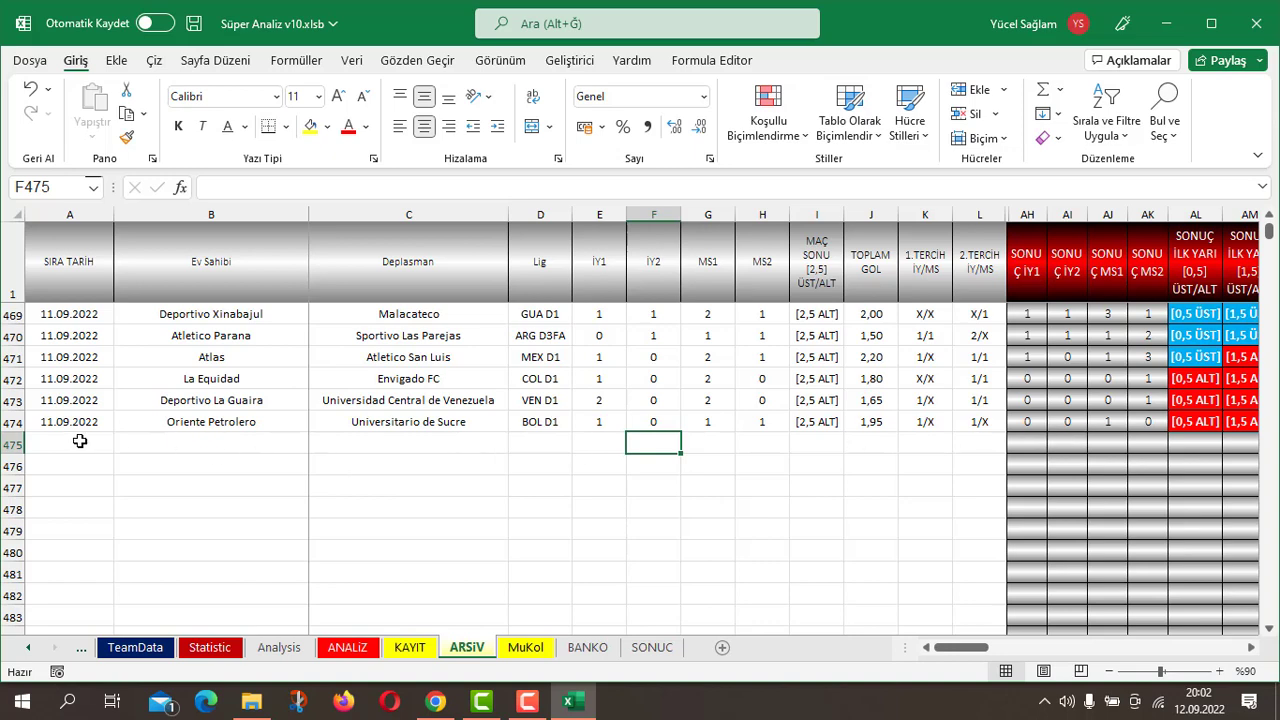
click(13, 443)
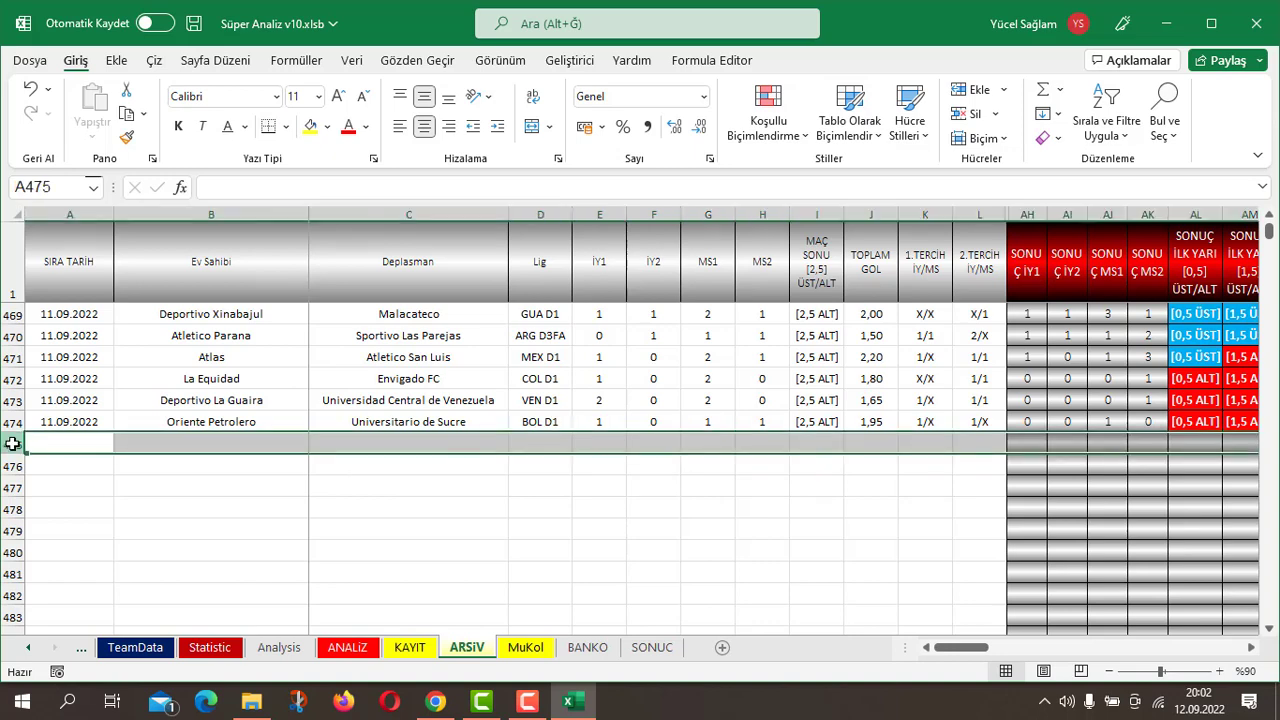
right_click(13, 443)
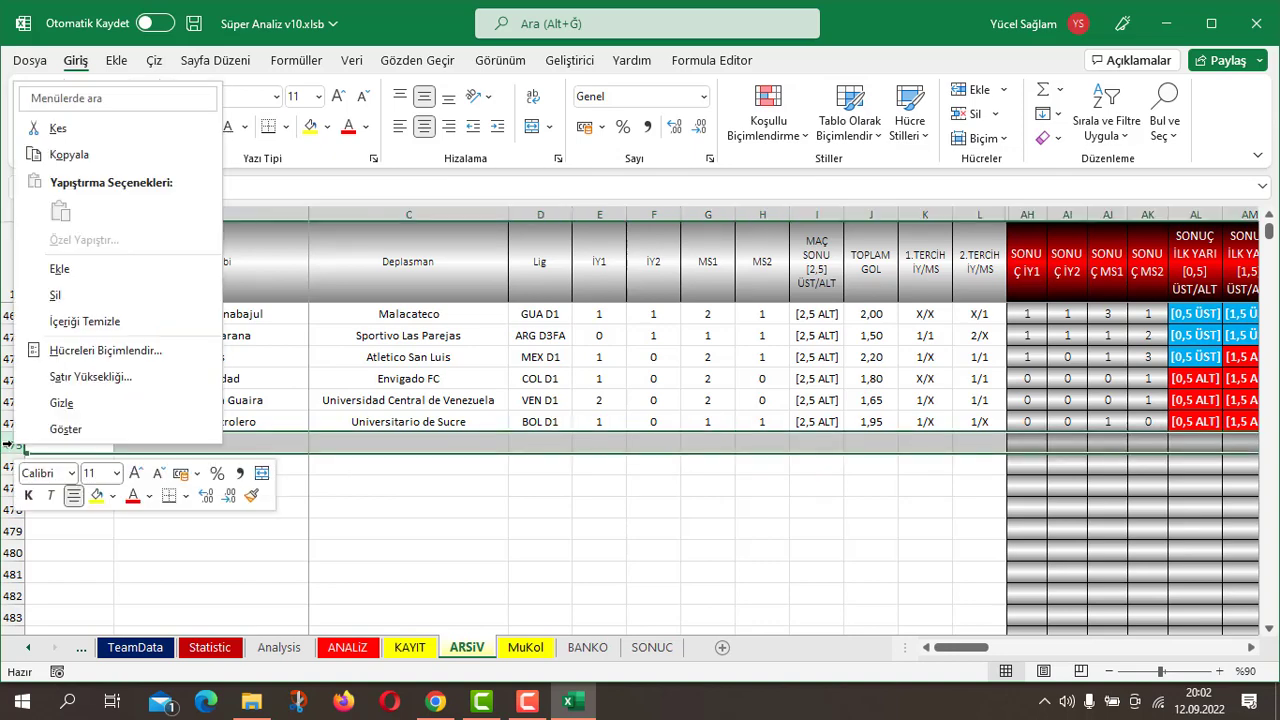
click(651, 489)
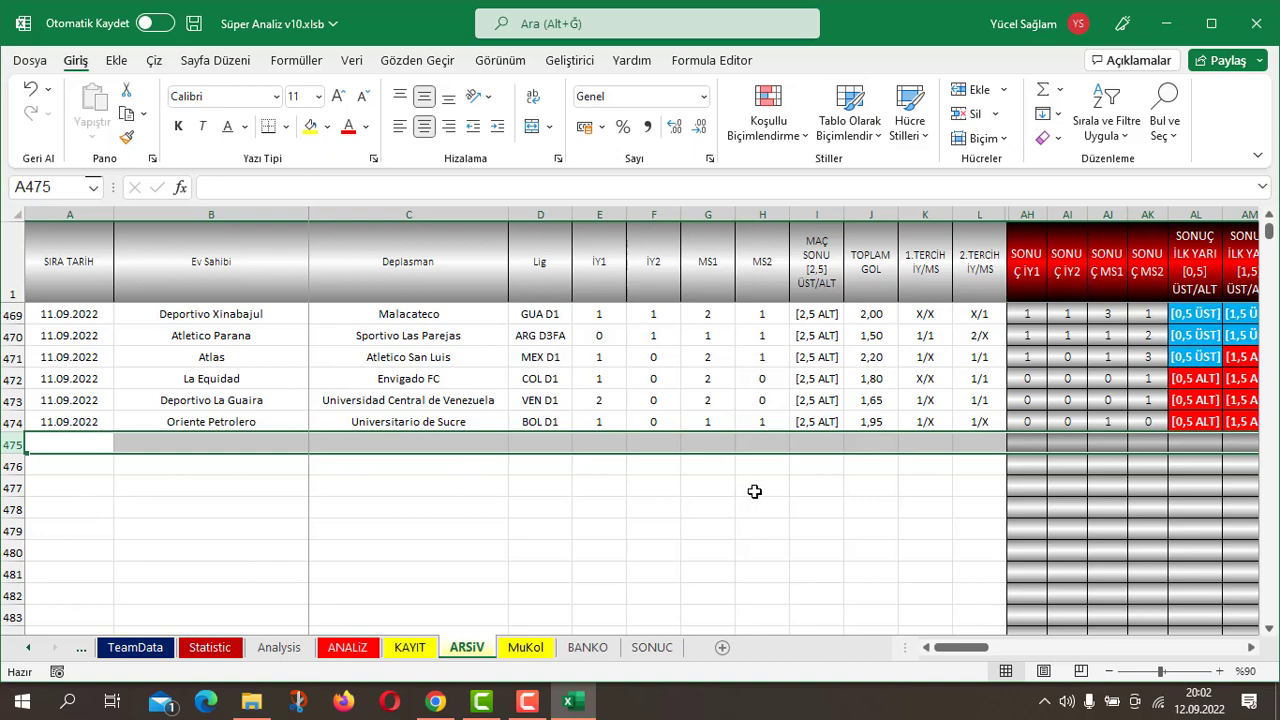
click(956, 490)
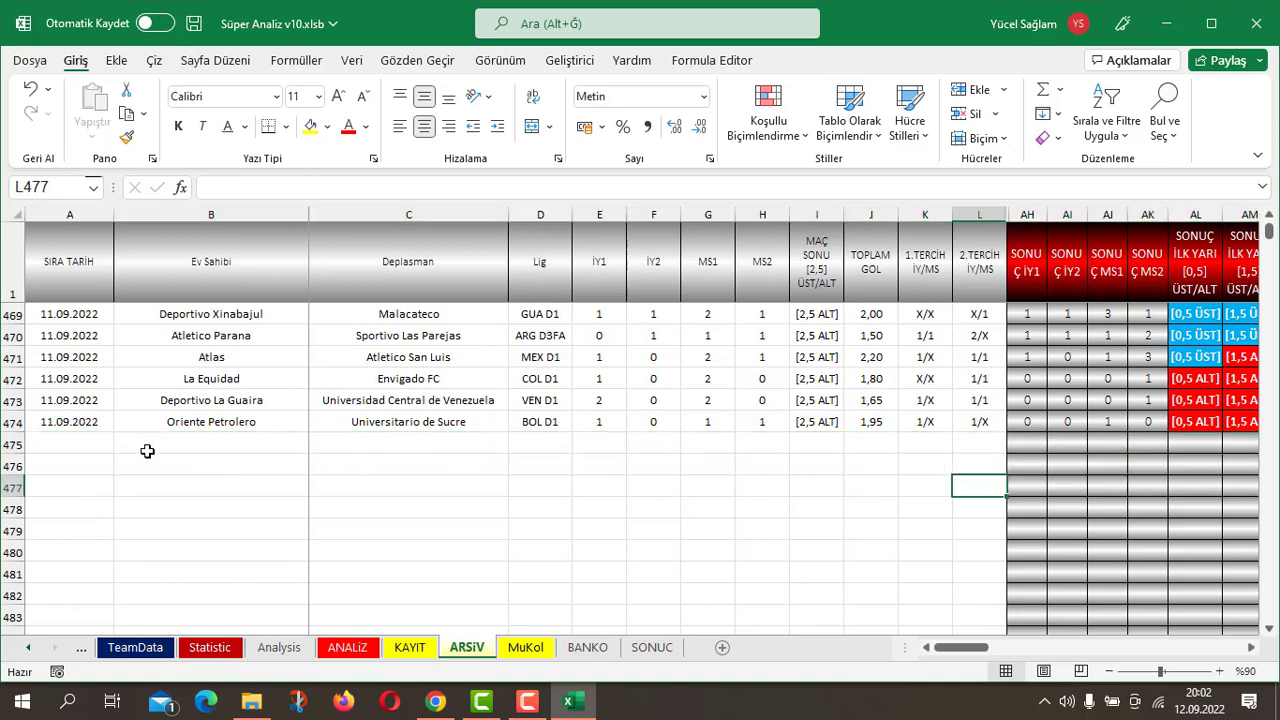
click(44, 421)
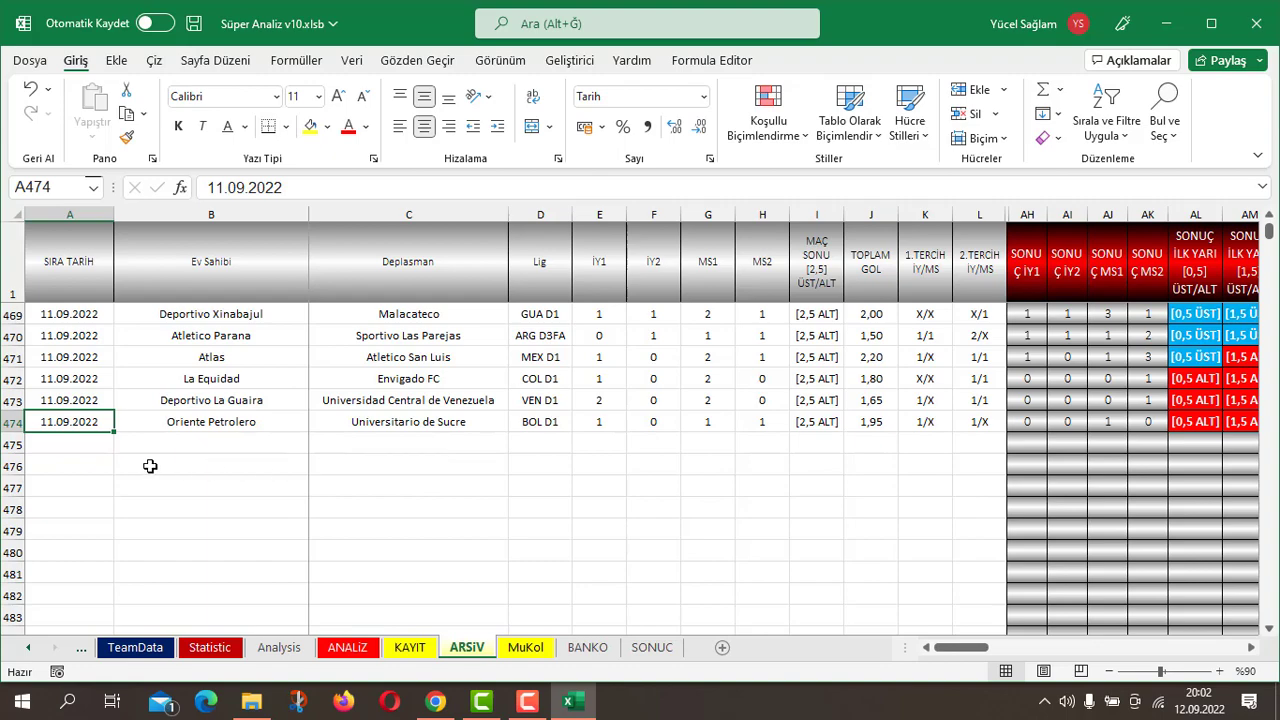
Open YouTube's Üyelik dialog, browse the tiers from ERBAŞ ₺10,00/ay to GENERAL ₺1.000,00/ay, then bring up Denesil
click(437, 702)
click(889, 295)
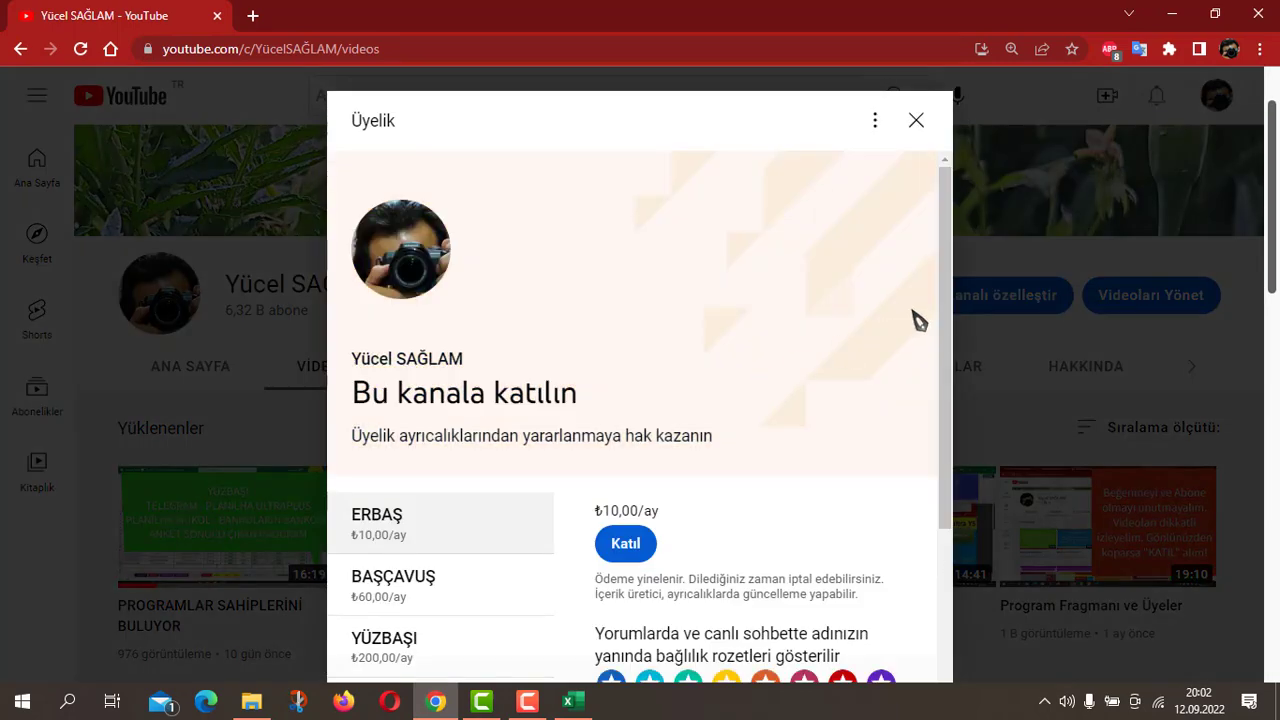
scroll(1276, 165, down, 2)
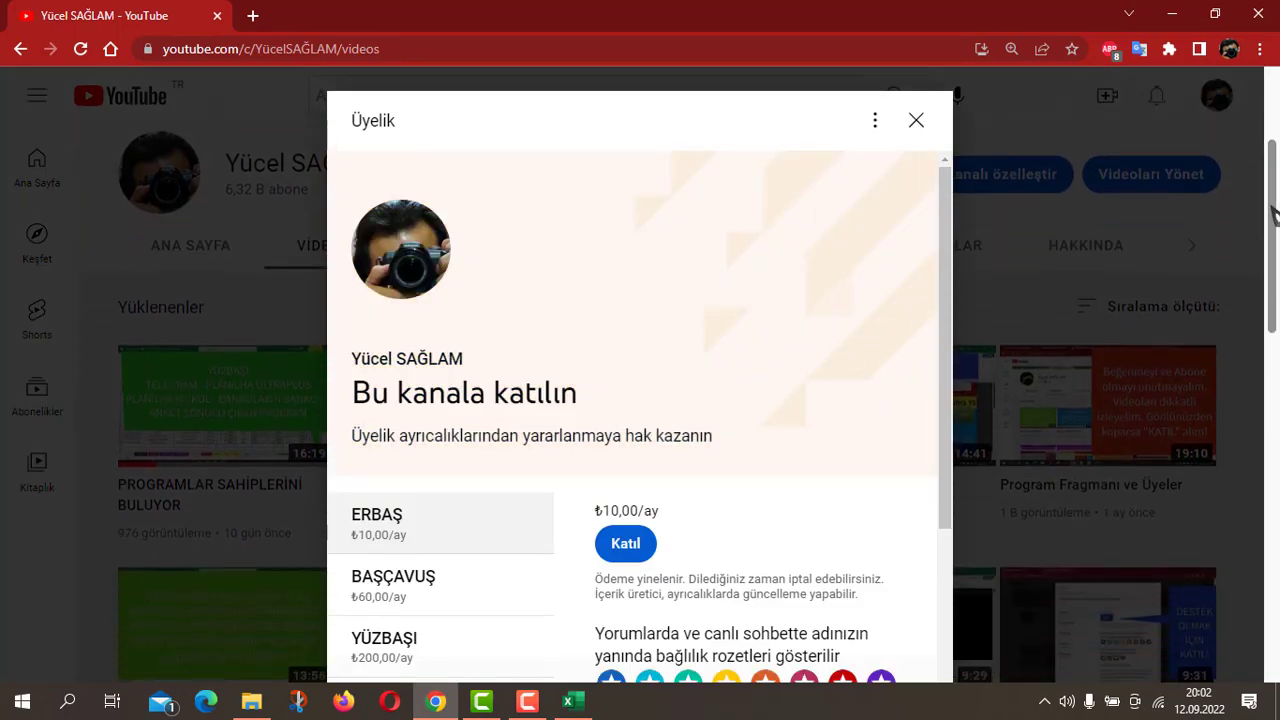
drag(945, 272, 945, 440)
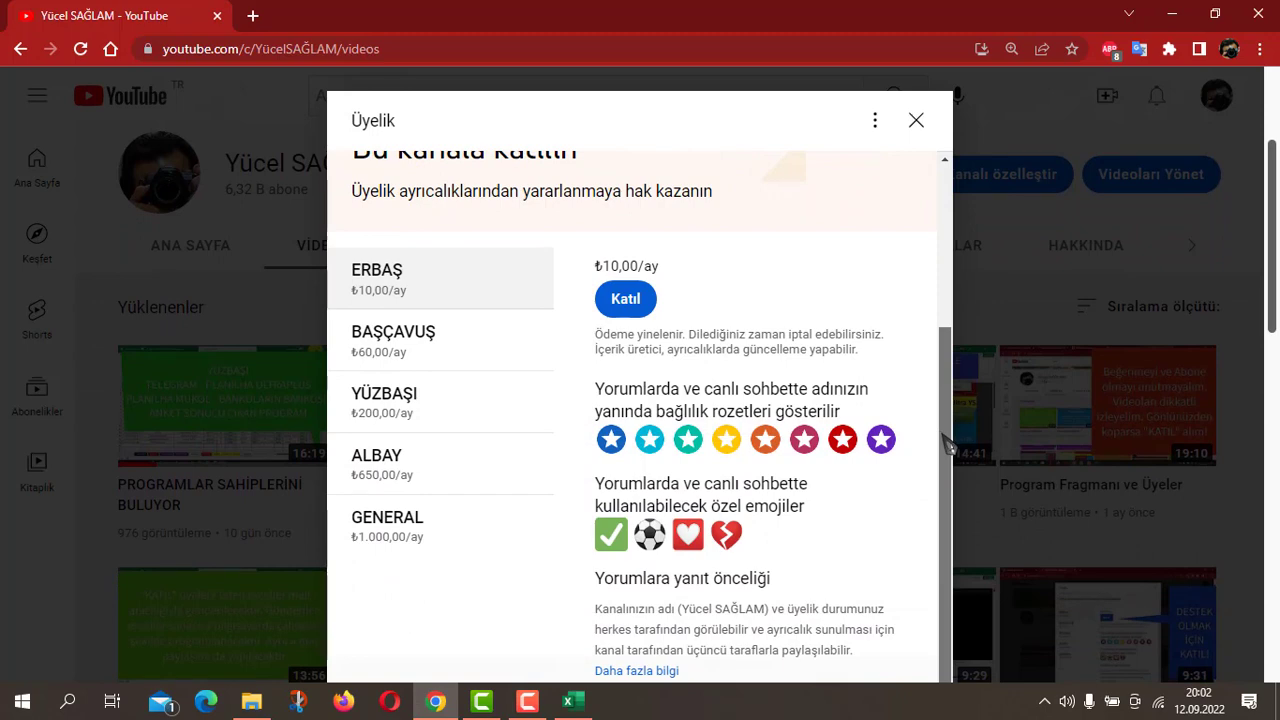
drag(945, 440, 945, 372)
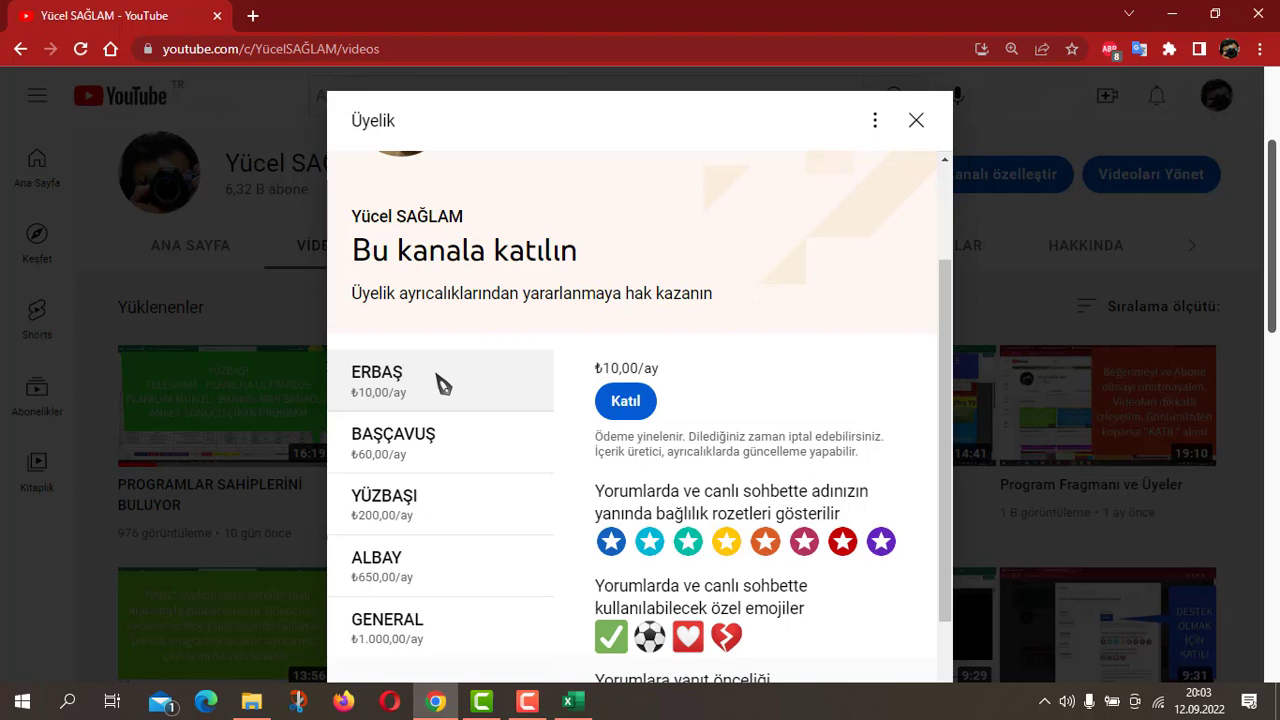
drag(946, 292, 943, 357)
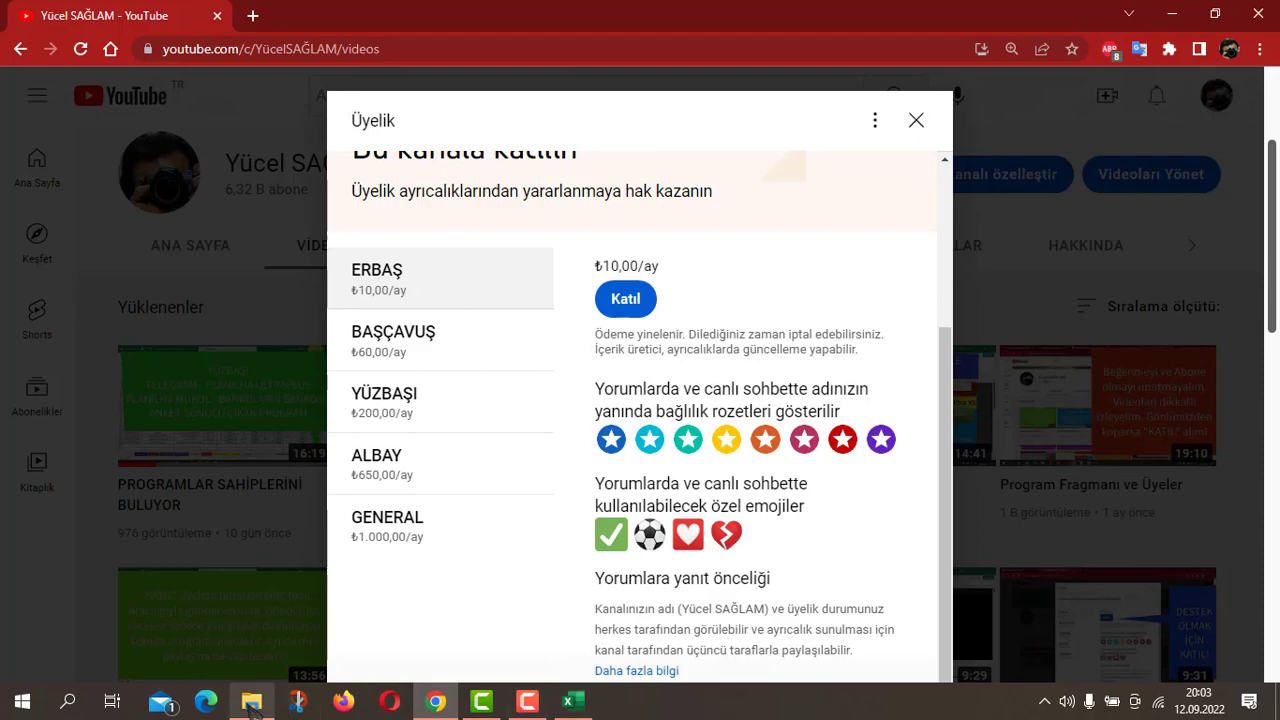
click(251, 701)
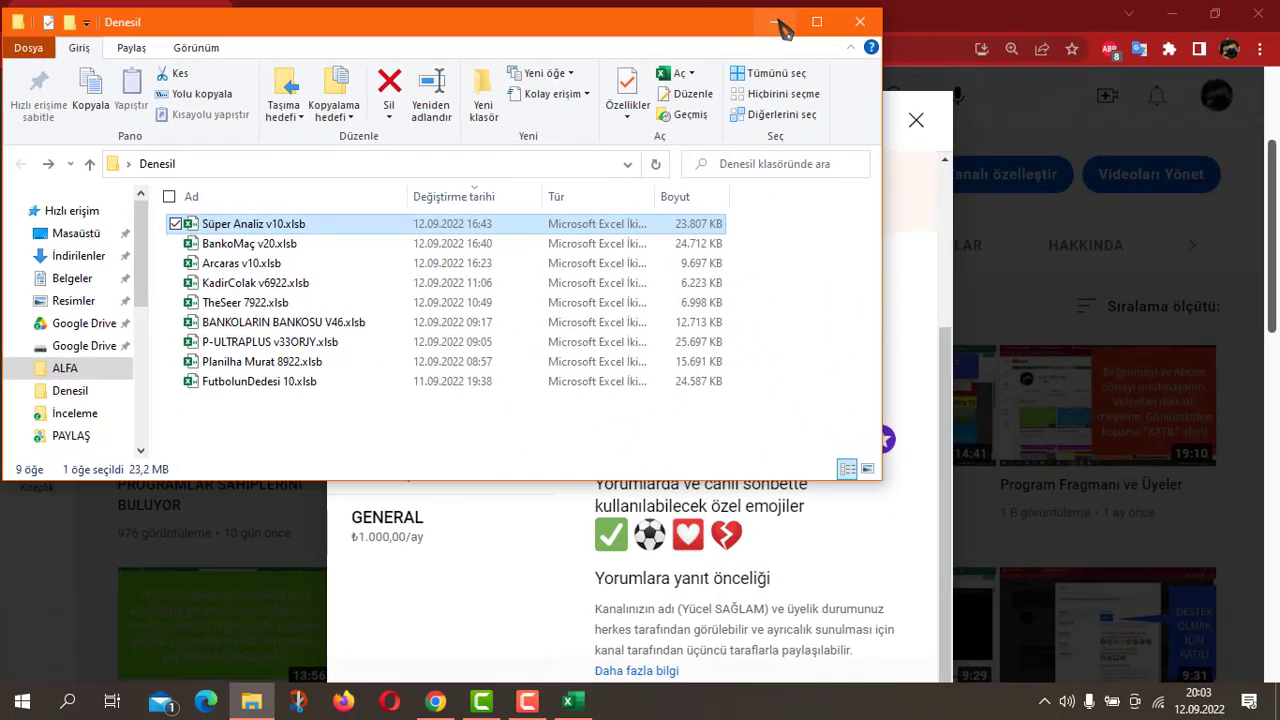
Minimize the Denesil File Explorer window to reveal YouTube's membership dialog
click(782, 26)
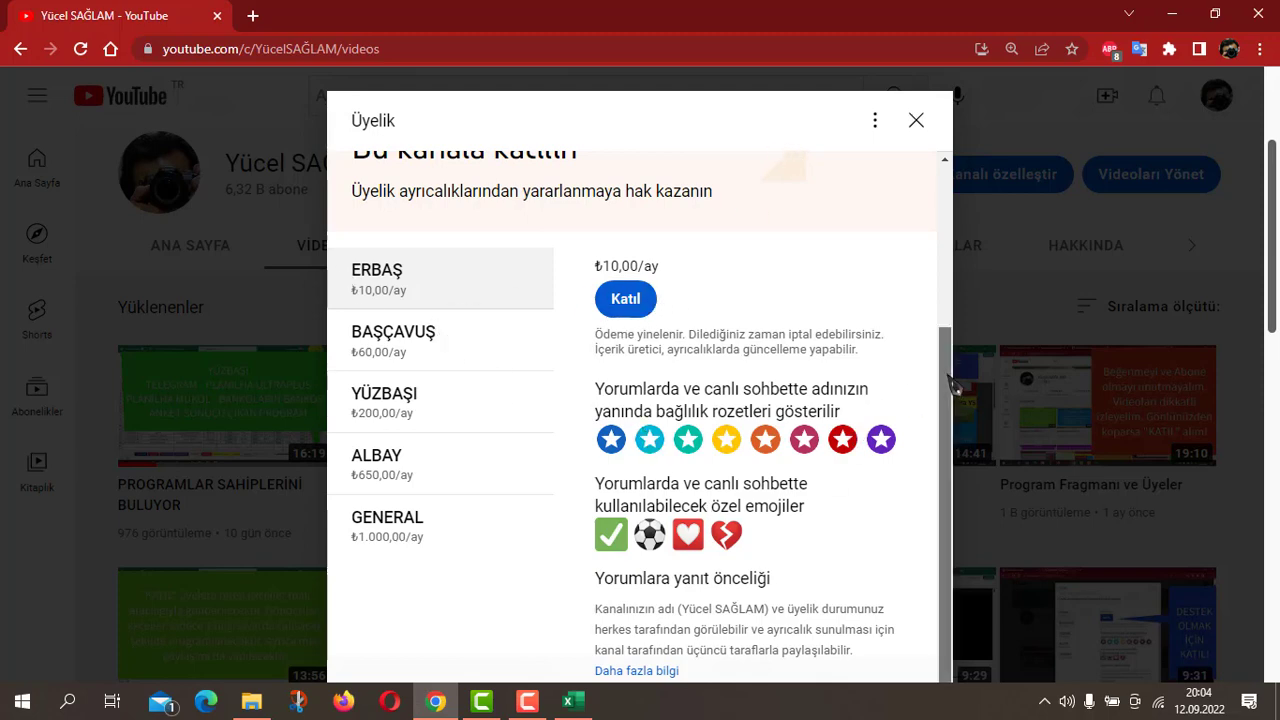
Close YouTube's Üyelik membership dialog and bring the Denesil folder window back to the front
scroll(952, 383, up, 2)
scroll(952, 383, down, 2)
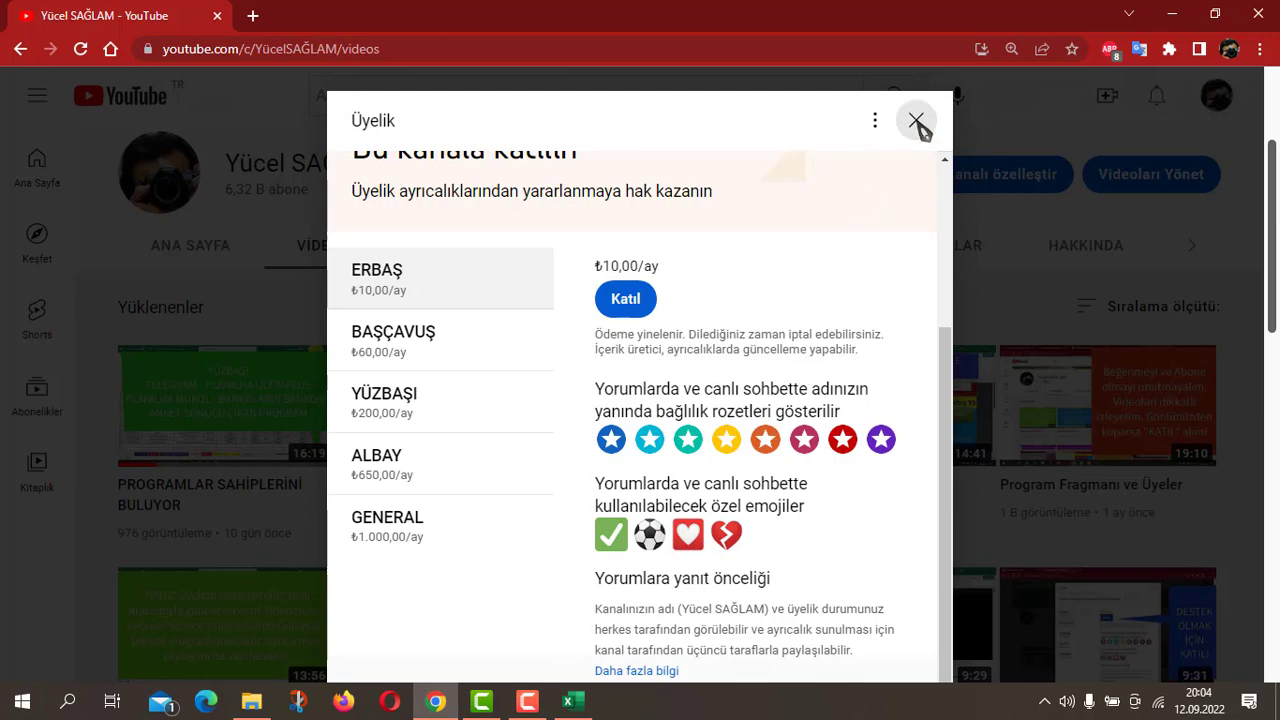
click(916, 121)
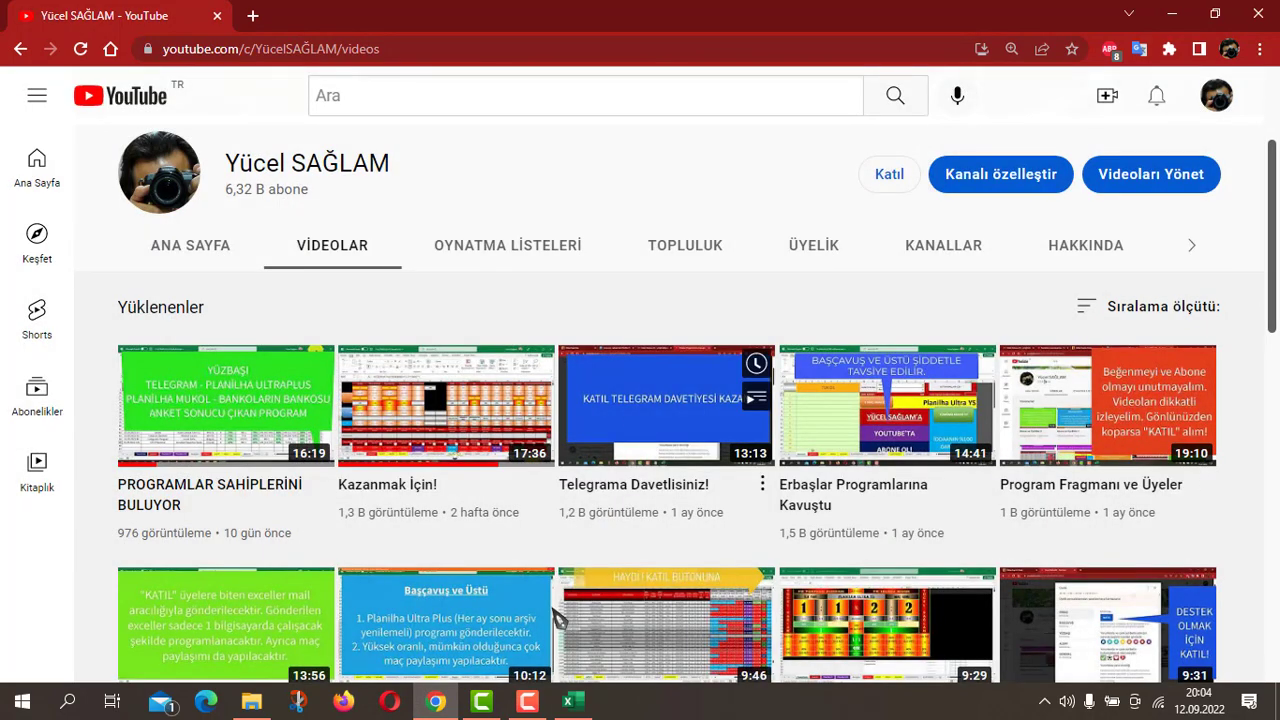
click(251, 701)
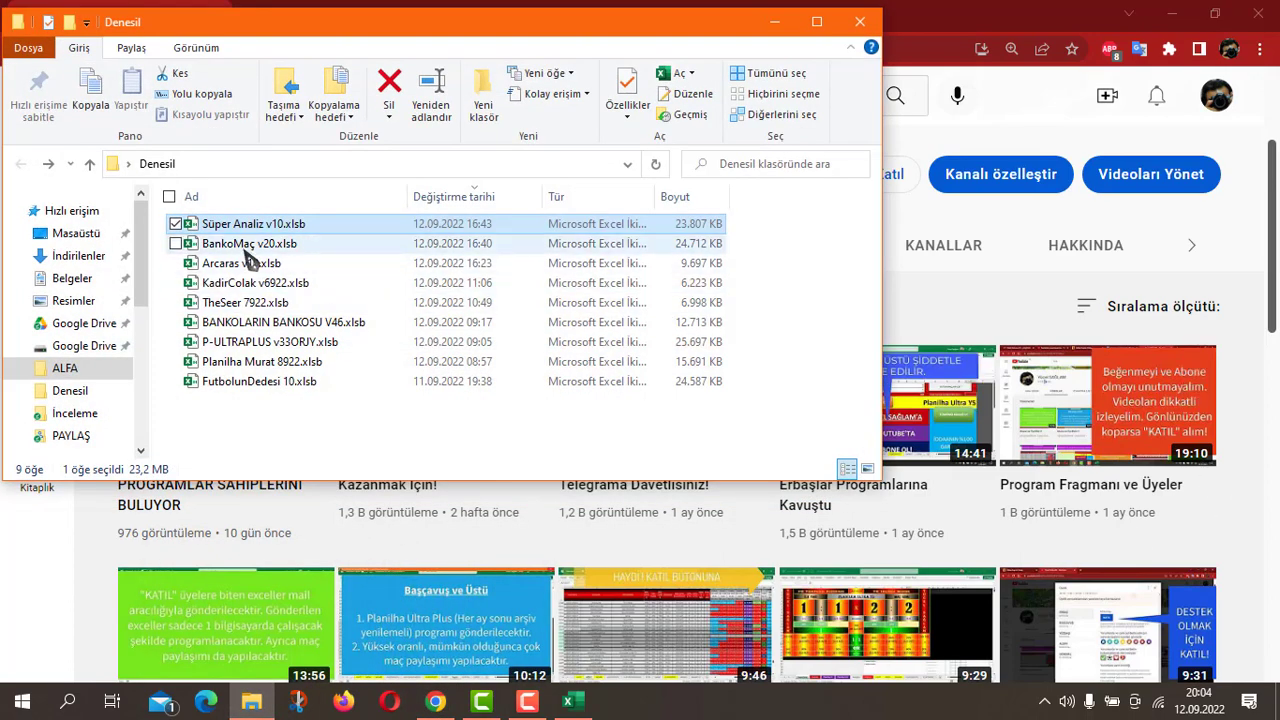
Open BankoMaç v20.xlsb from the Denesil folder in Excel
click(250, 246)
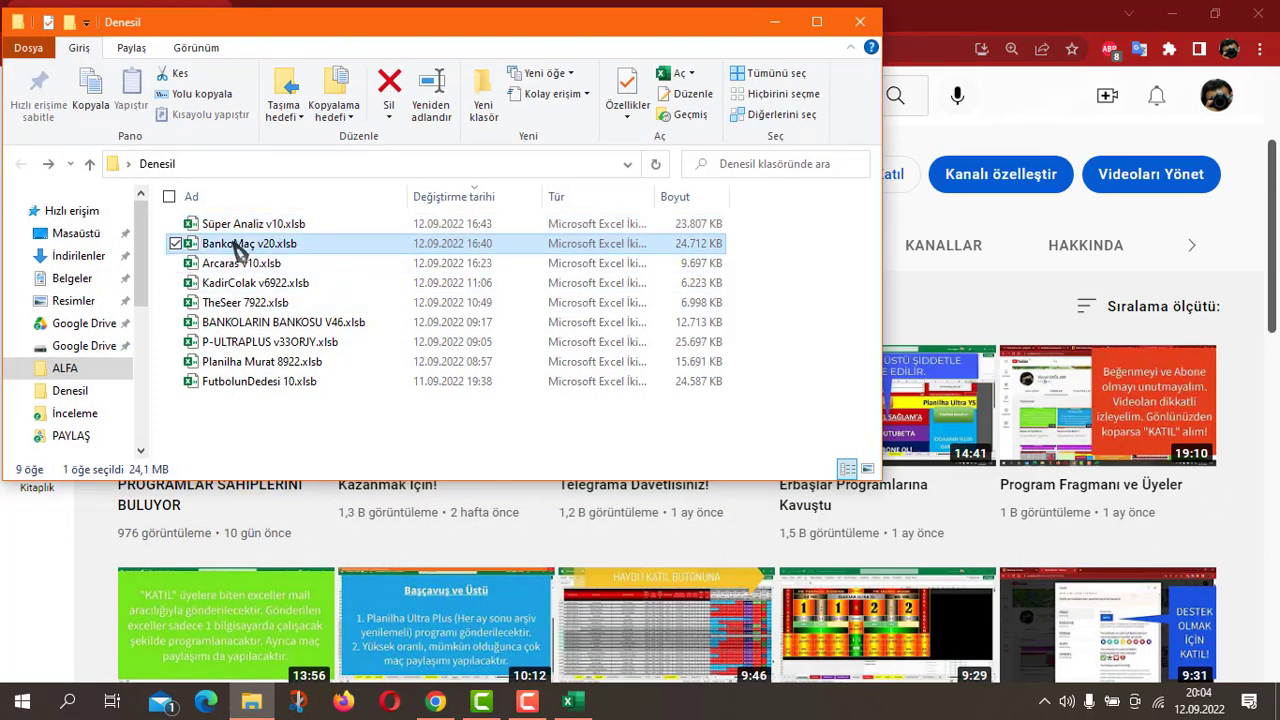
key(alt+Tab)
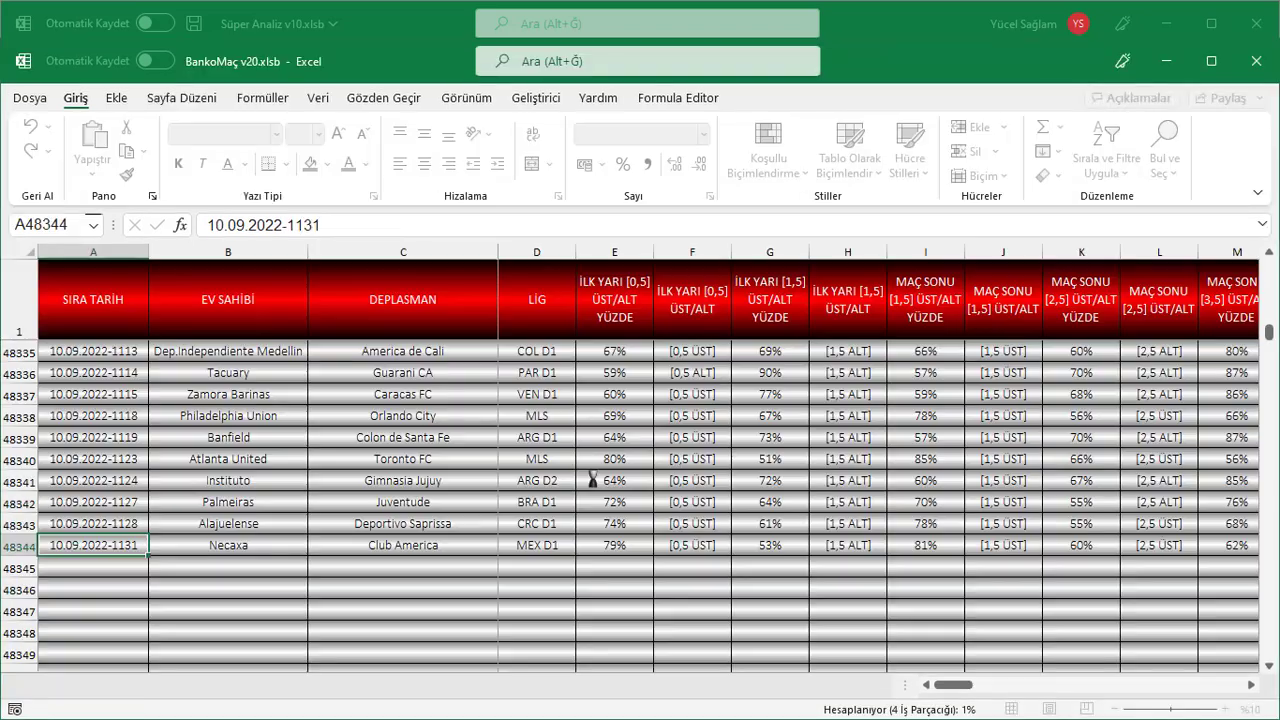
Minimize BankoMaç and enter 50 in cell X4 on Süper Analiz v10's Analysis sheet
click(1166, 61)
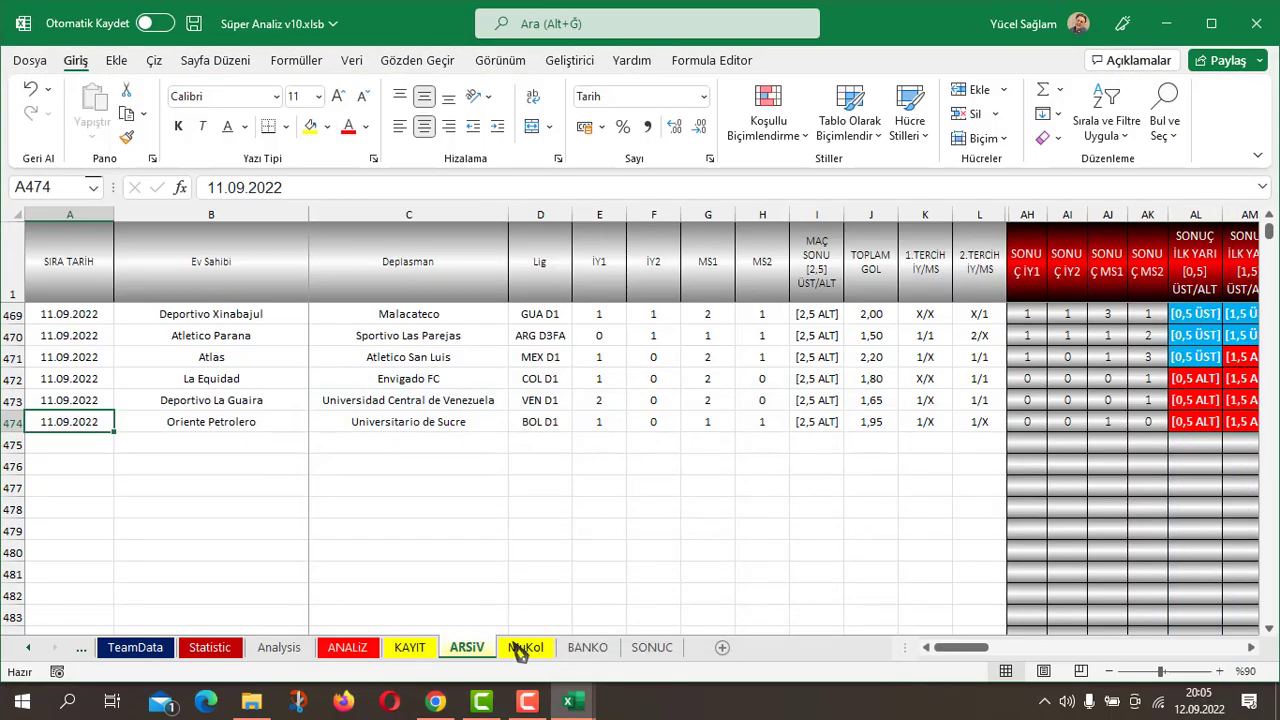
click(282, 648)
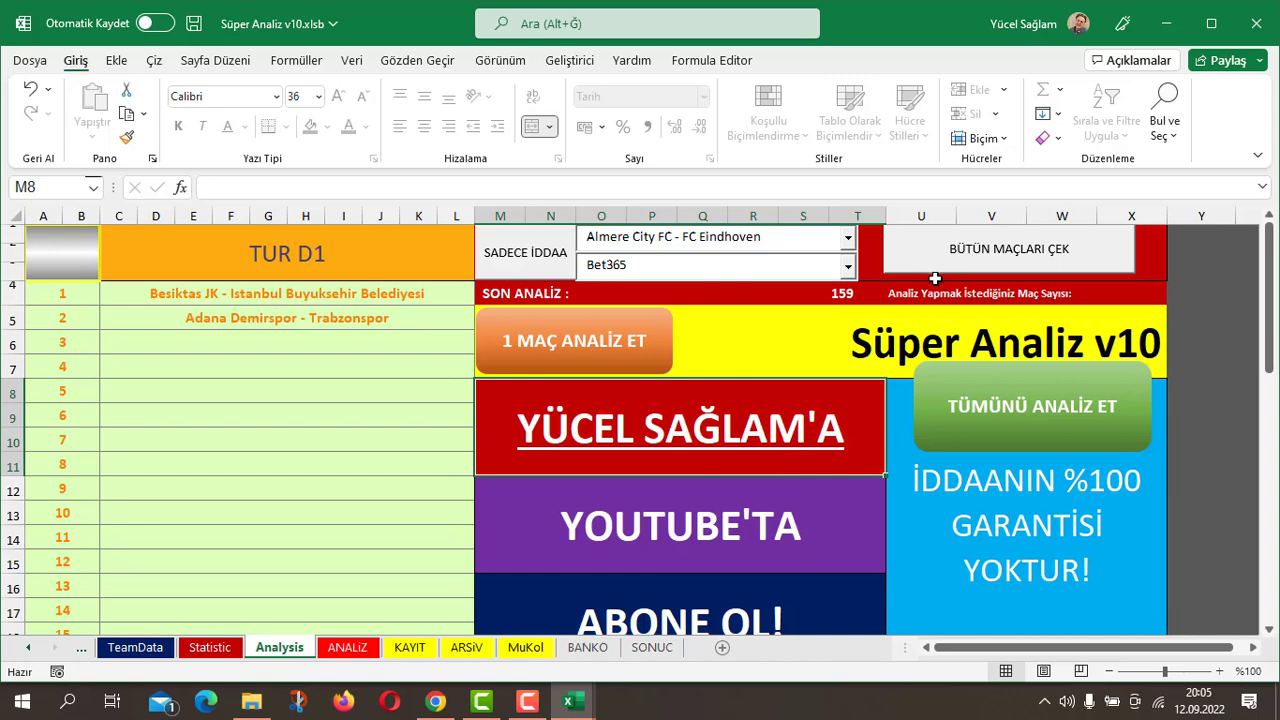
click(843, 292)
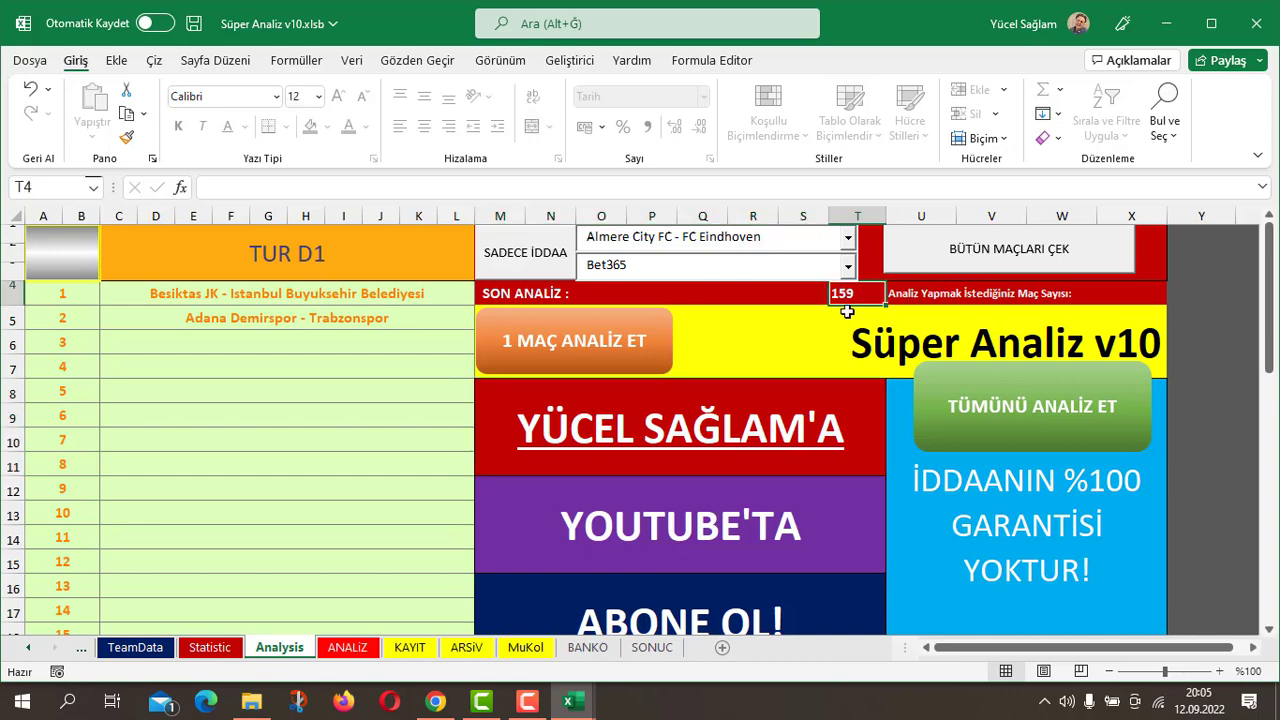
click(989, 296)
click(1110, 294)
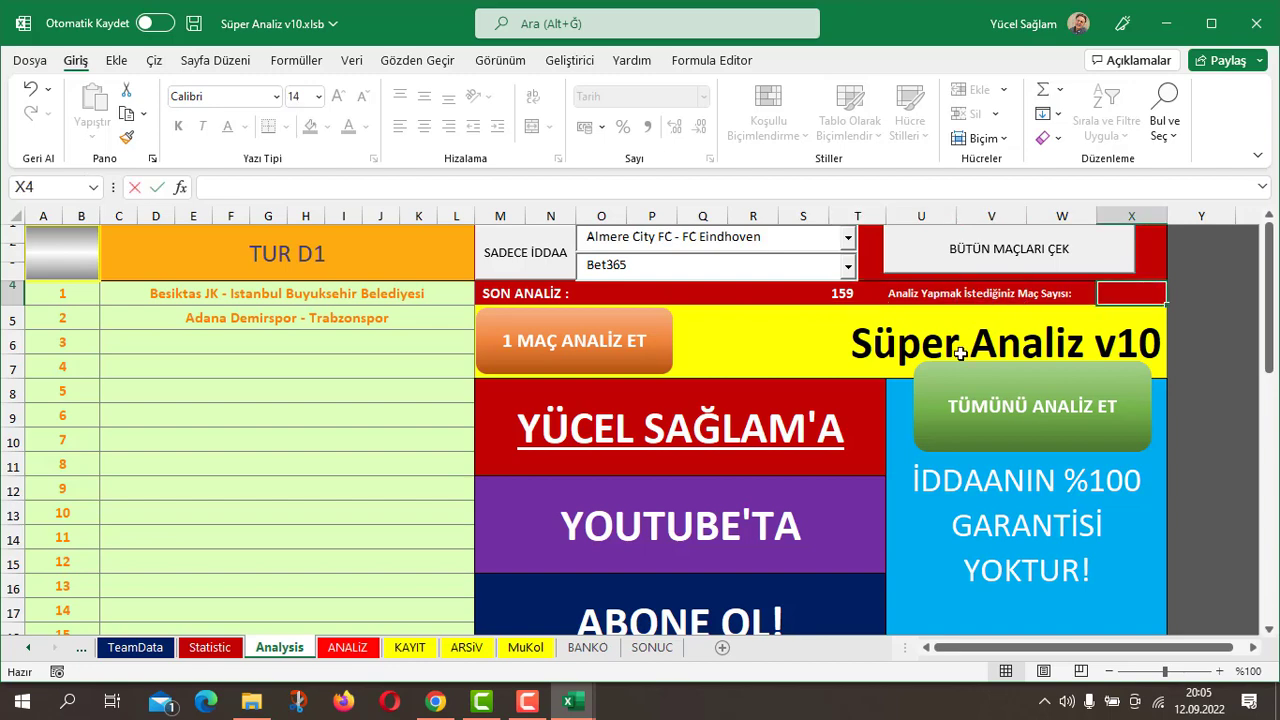
text(50)
key(Return)
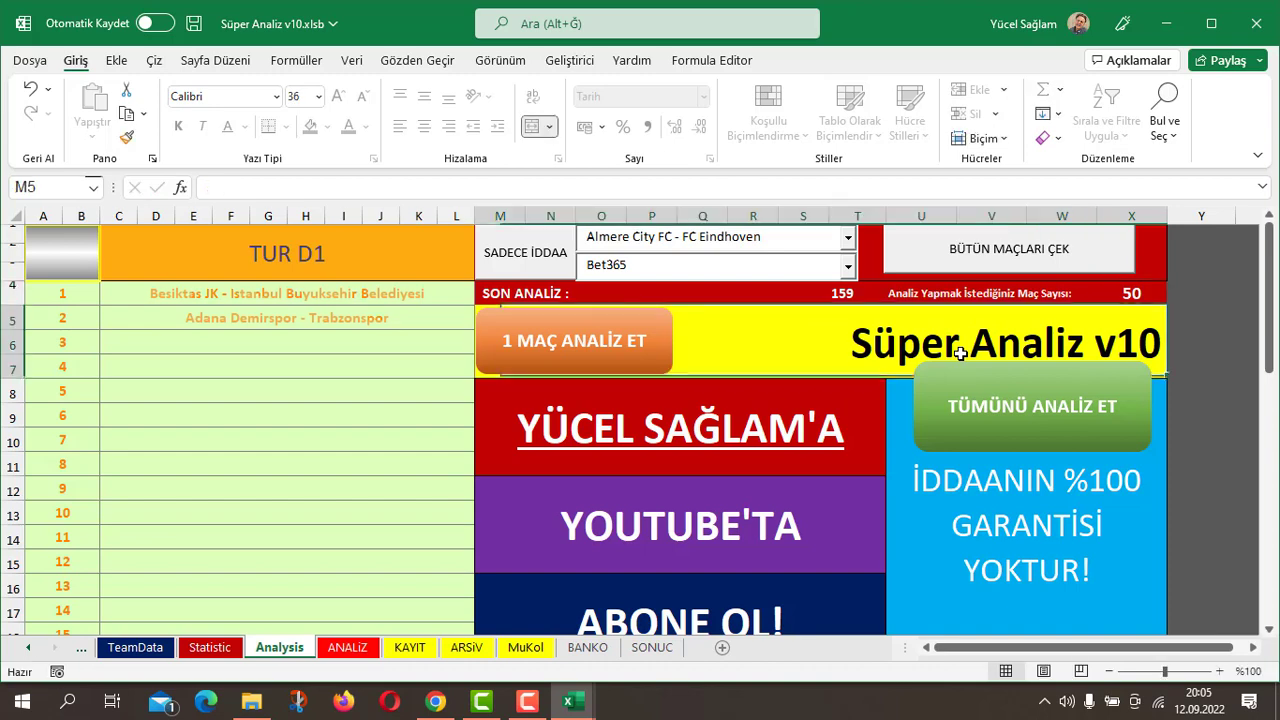
click(1130, 292)
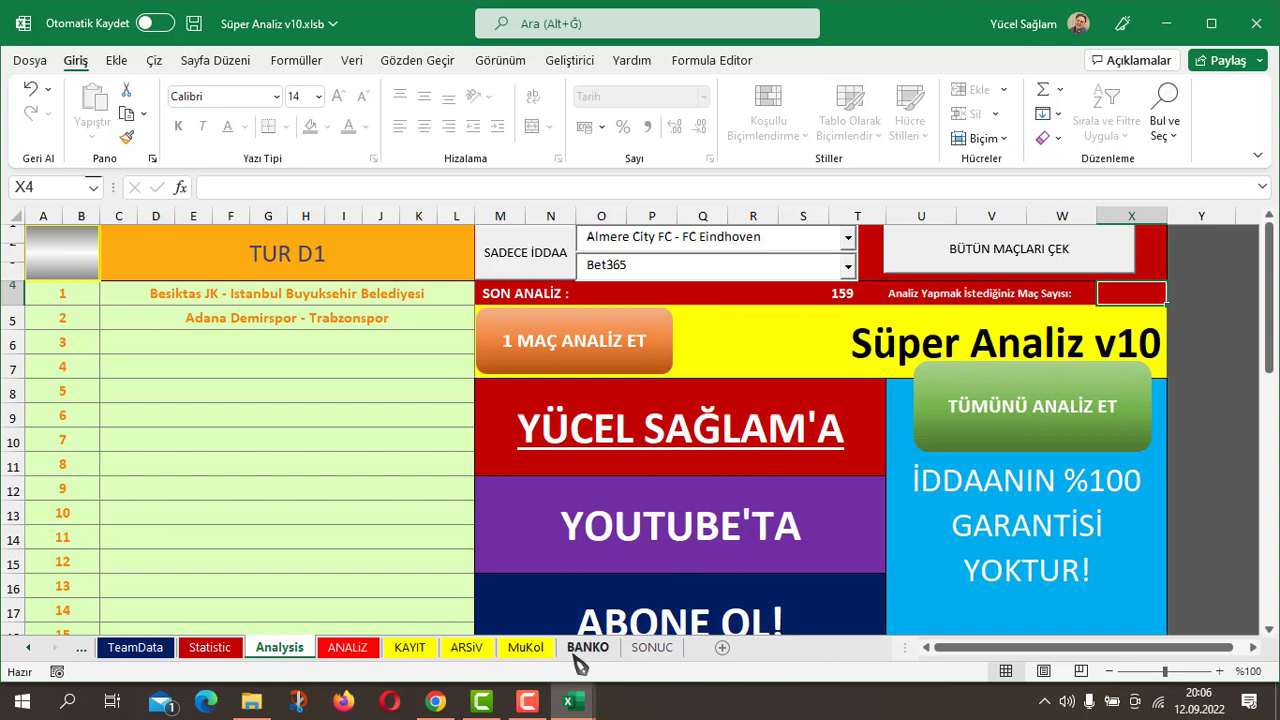
Show Süper Analiz's BANKO sheet and select L2:M2, the 100% SC Verl–SV Meppen pick
click(587, 648)
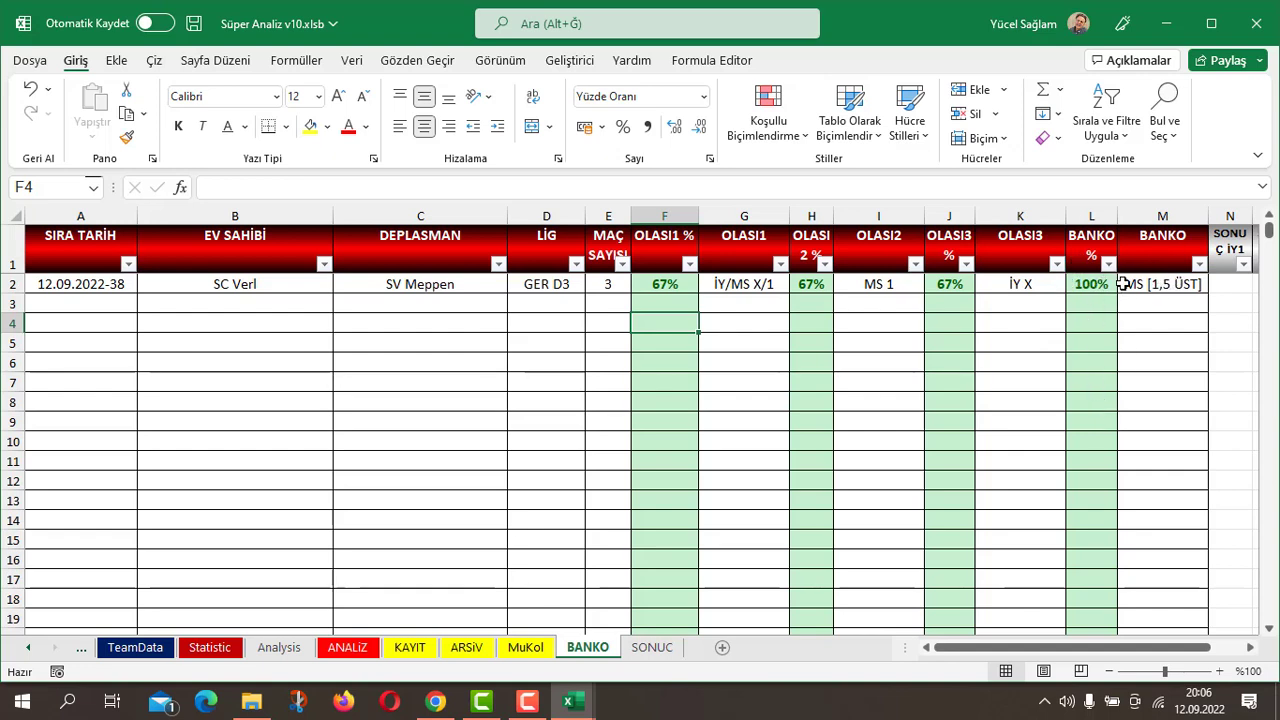
drag(1095, 285, 1160, 285)
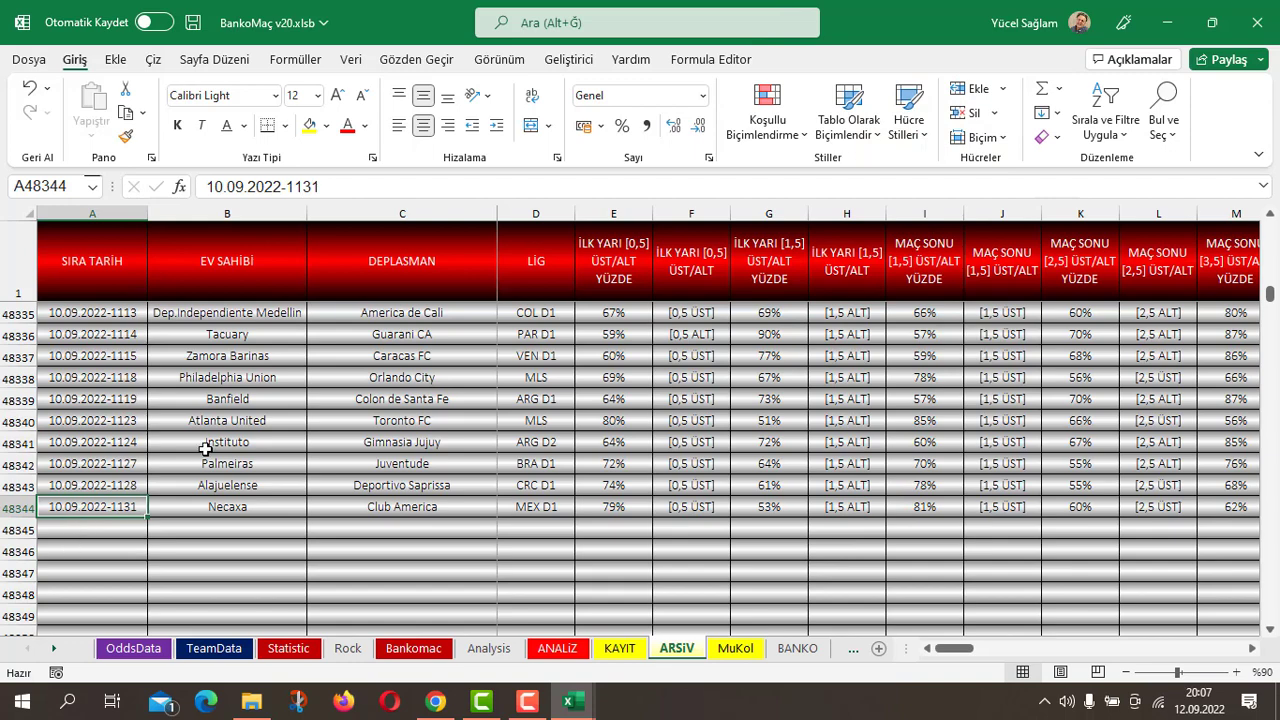
On BankoMaç v20's BANKO sheet, select dates A2:A19 and predictions M2:M19, then scroll the table
scroll(205, 448, down, 1)
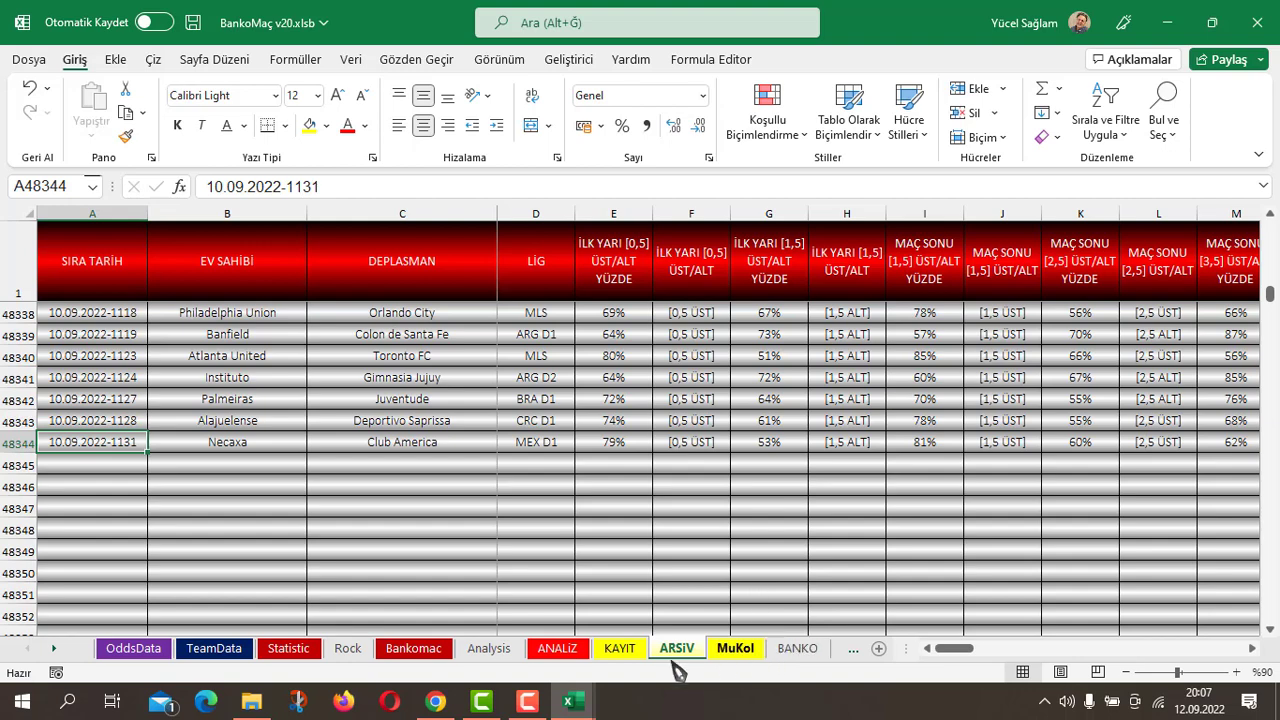
click(790, 652)
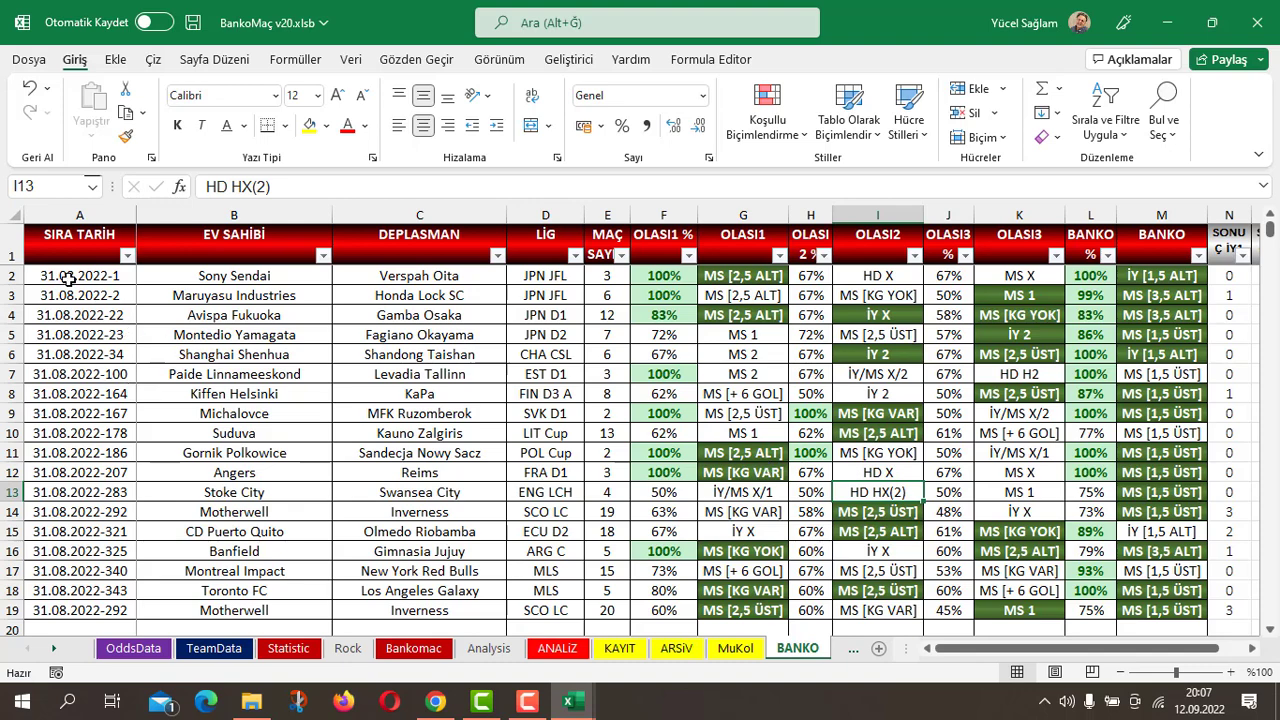
drag(67, 280, 110, 610)
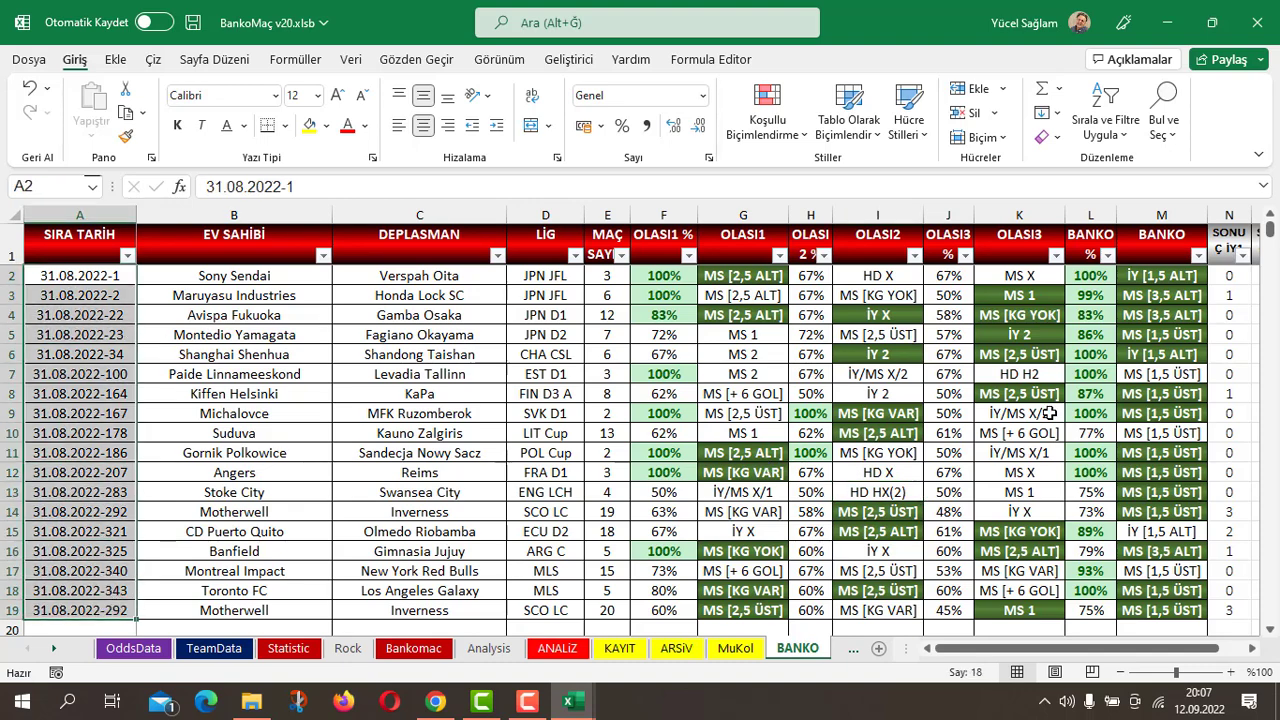
drag(1172, 274, 1165, 610)
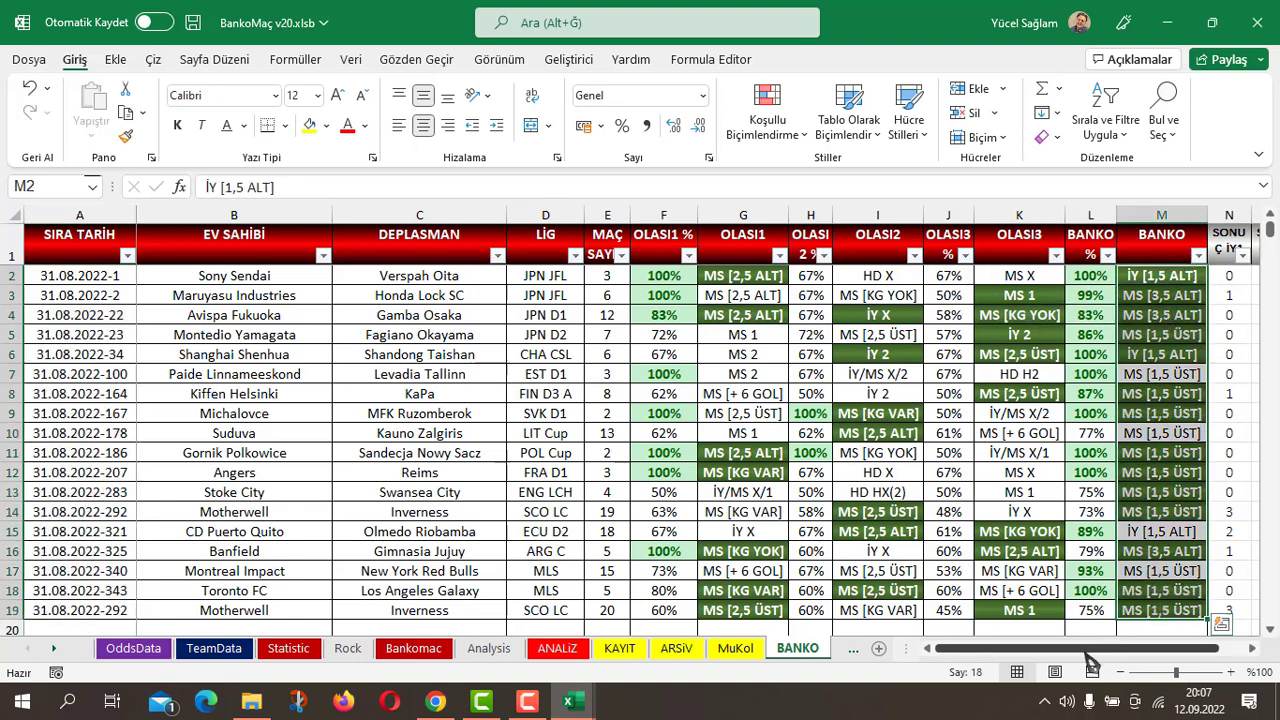
mouse_move(1098, 650)
mouse_down()
mouse_move(1160, 658)
mouse_move(1046, 660)
mouse_up()
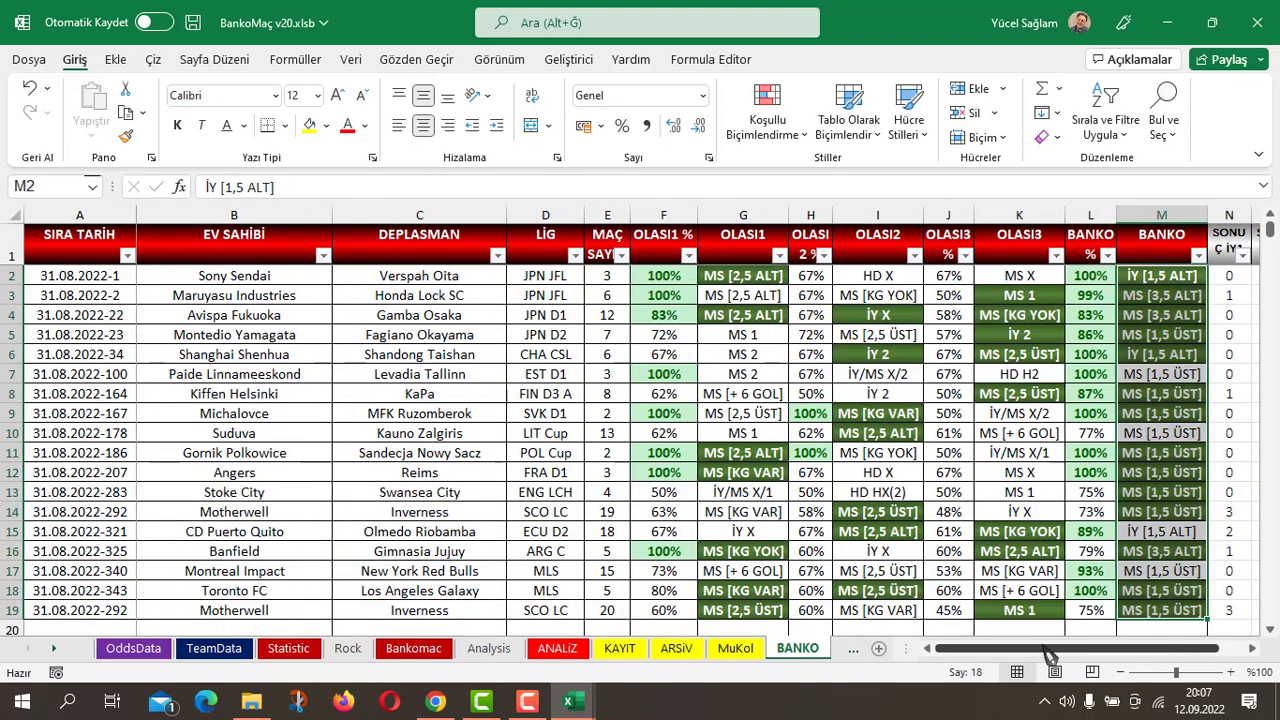
scroll(663, 371, down, 2)
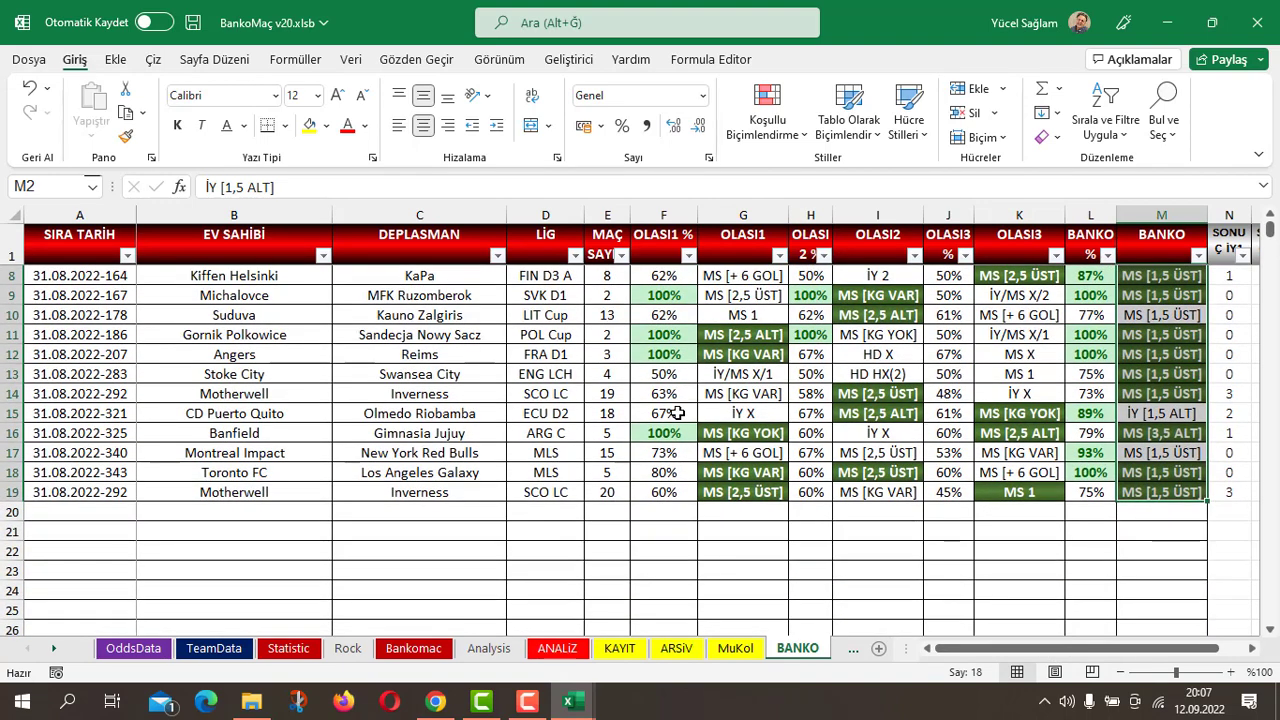
scroll(651, 491, up, 2)
scroll(648, 431, down, 1)
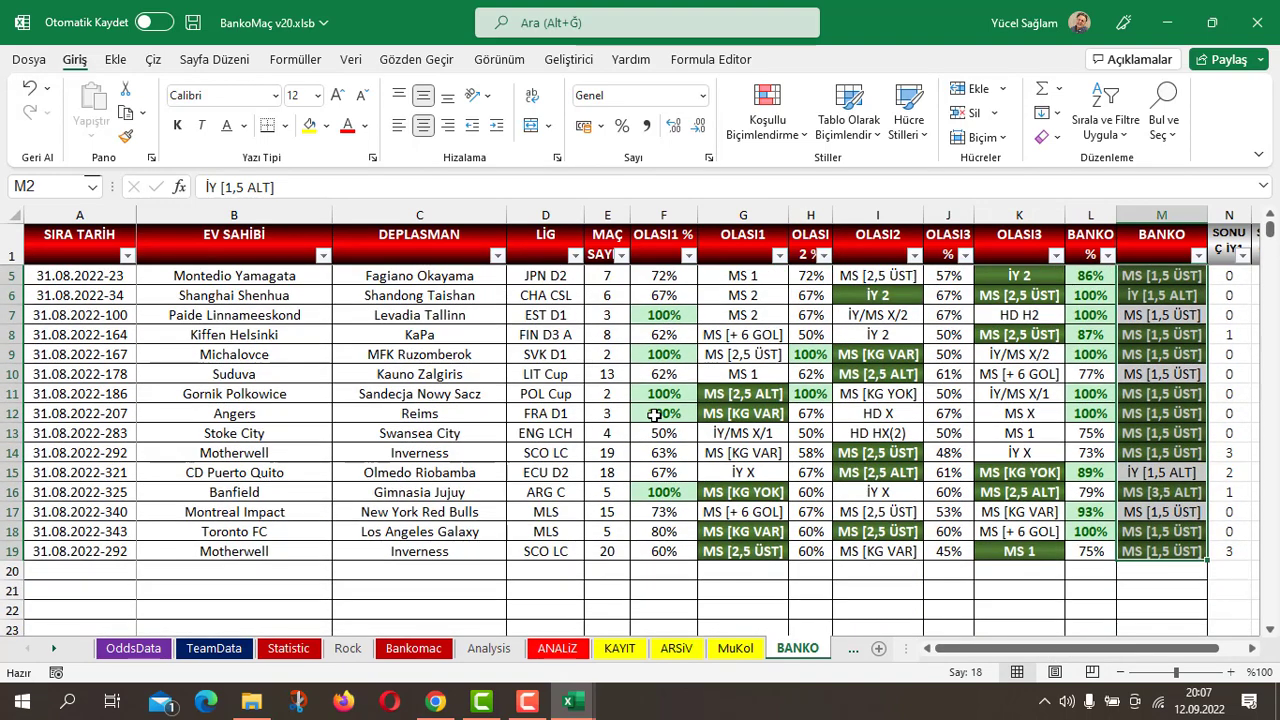
scroll(652, 420, up, 1)
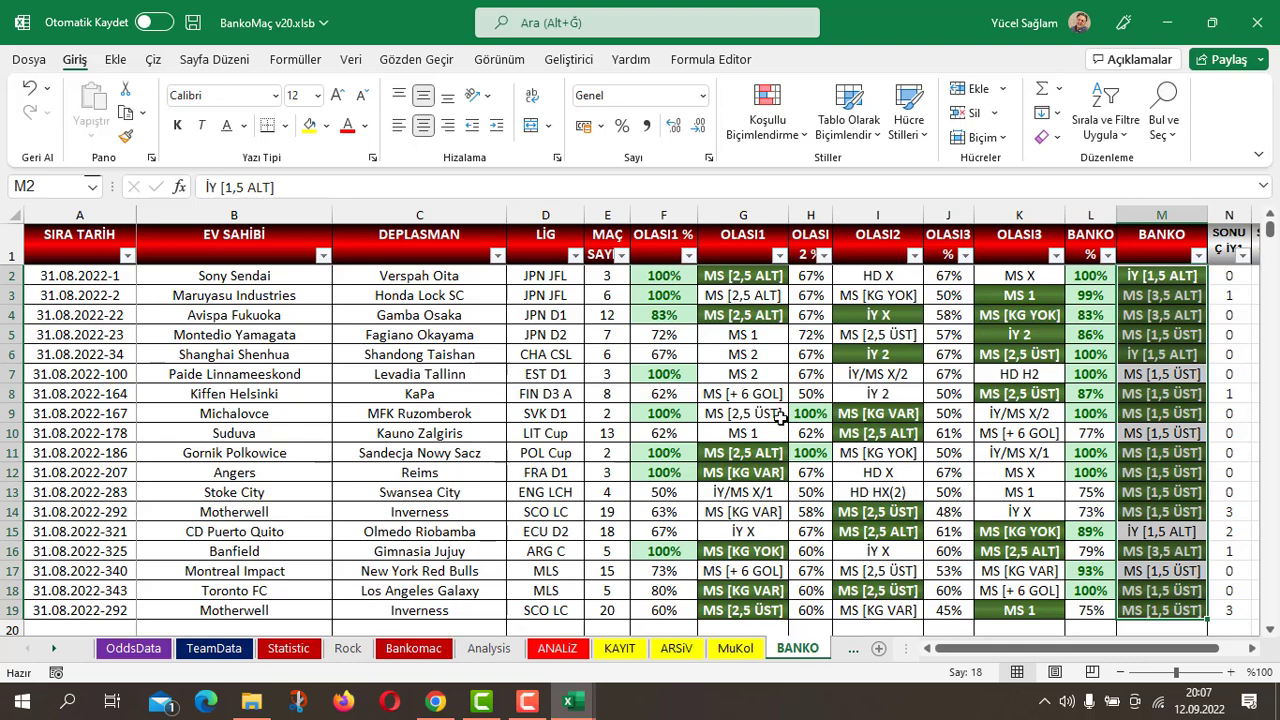
Close BankoMaç v20 choosing Kaydetme, then show the MuKol sheet in Süper Analiz v10
click(1260, 26)
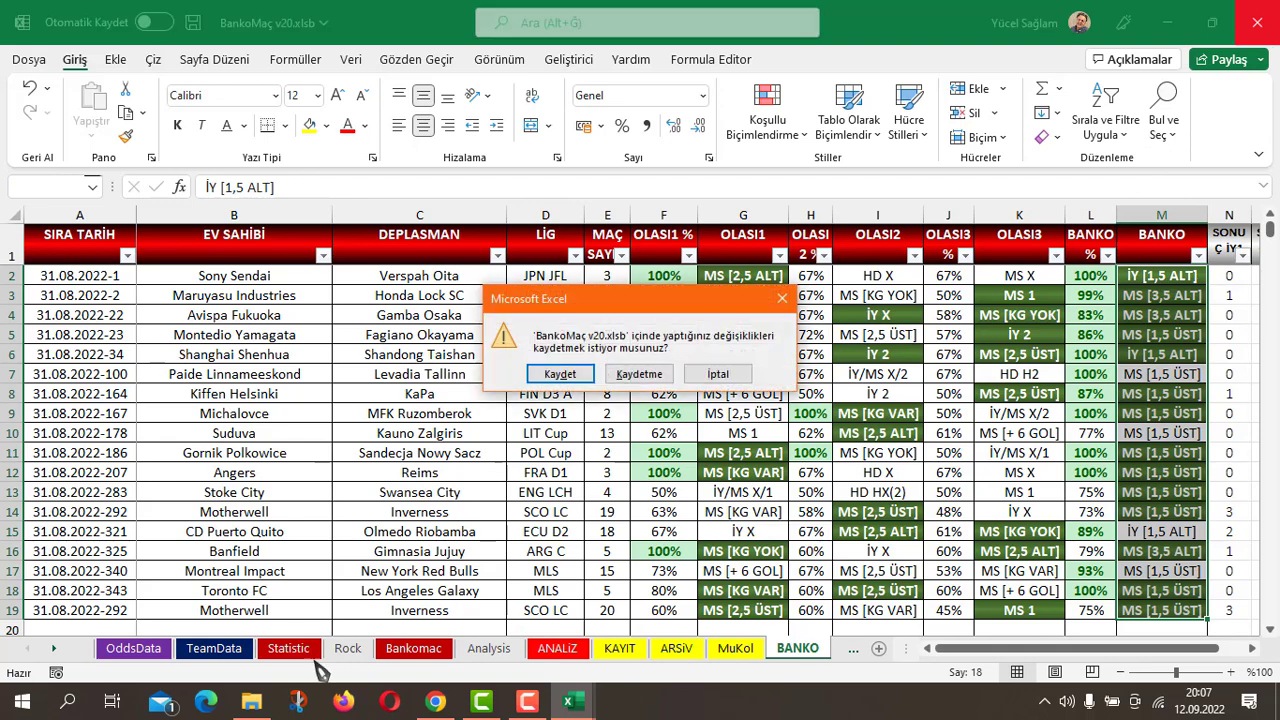
click(640, 374)
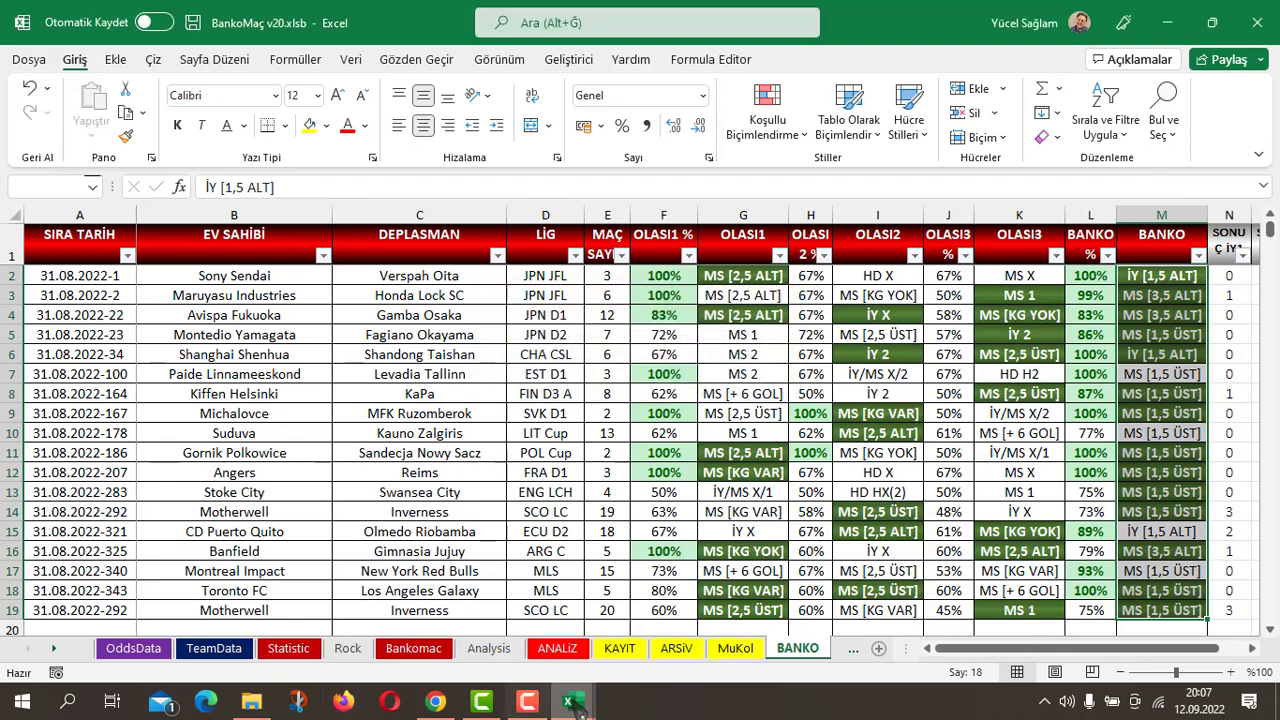
mouse_move(569, 701)
click(518, 652)
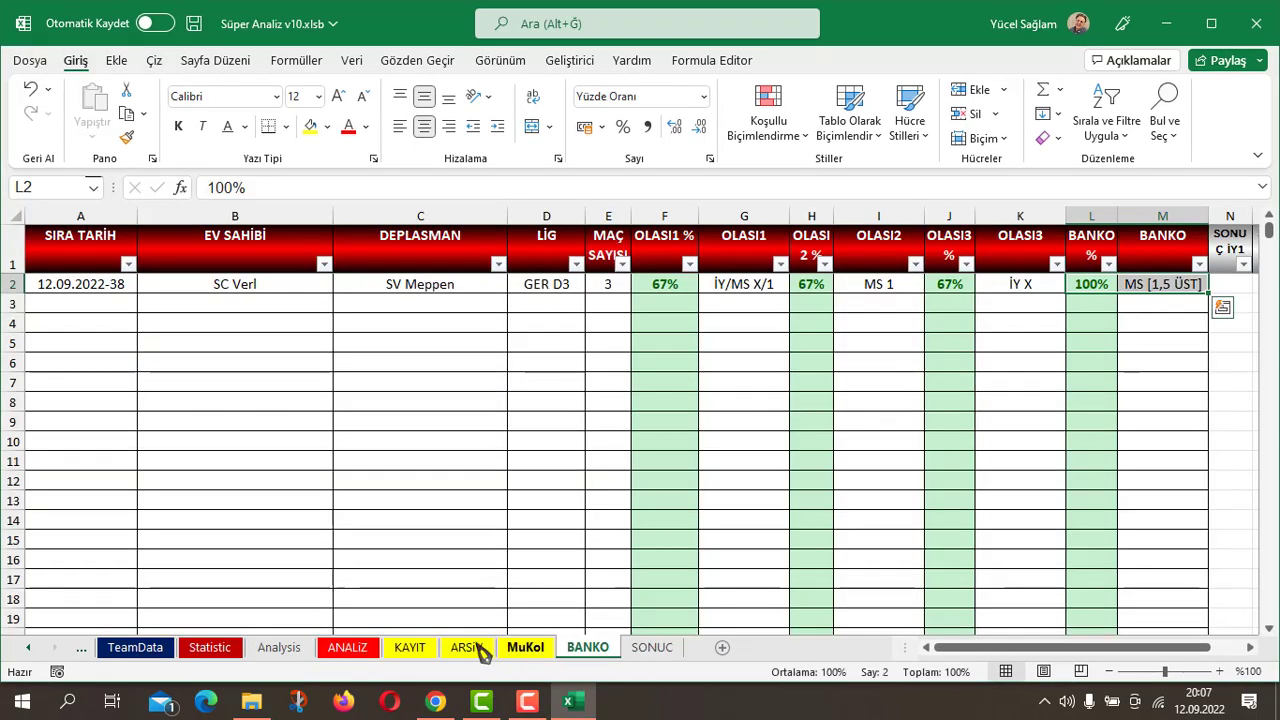
click(543, 652)
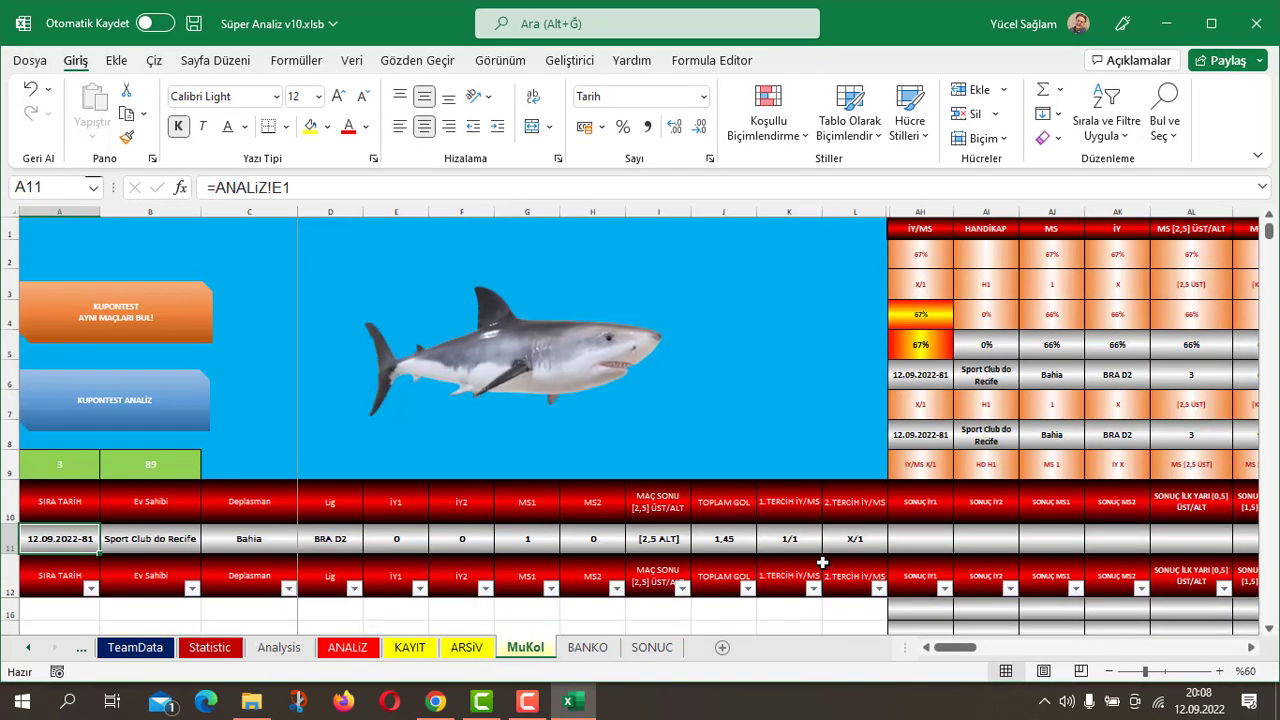